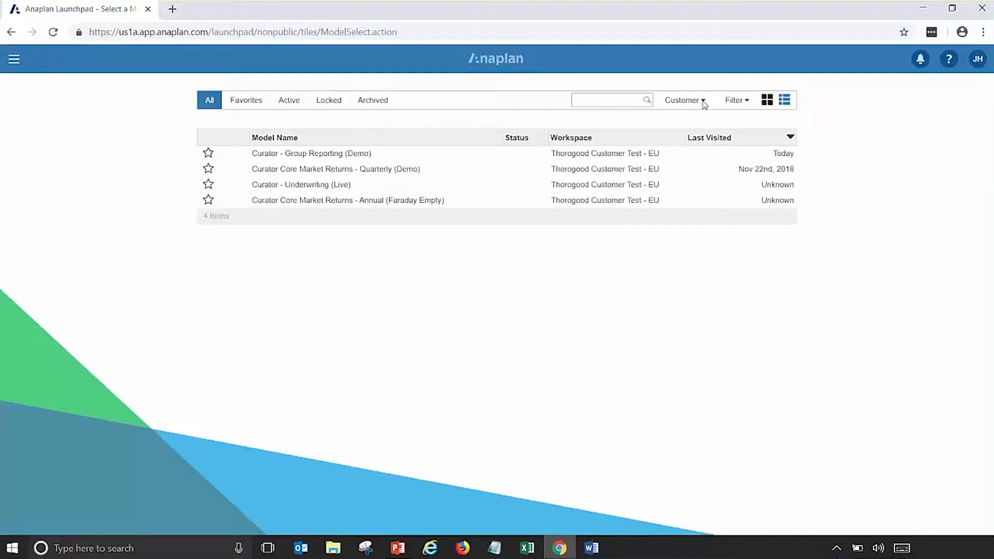
Step: Open the Curator - Group Reporting (Demo) model and view the GAAP 0.1 Trial Balance form
click(300, 153)
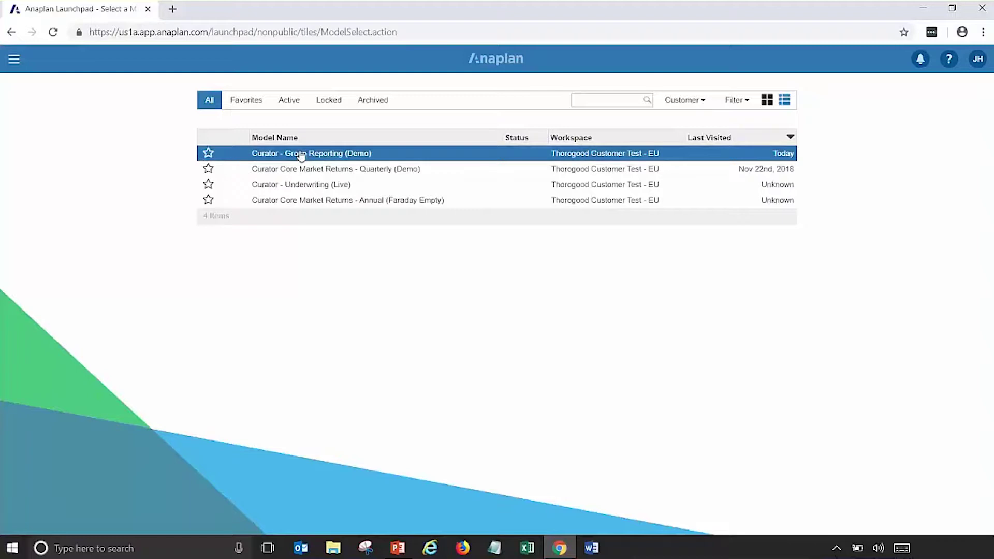
click(300, 154)
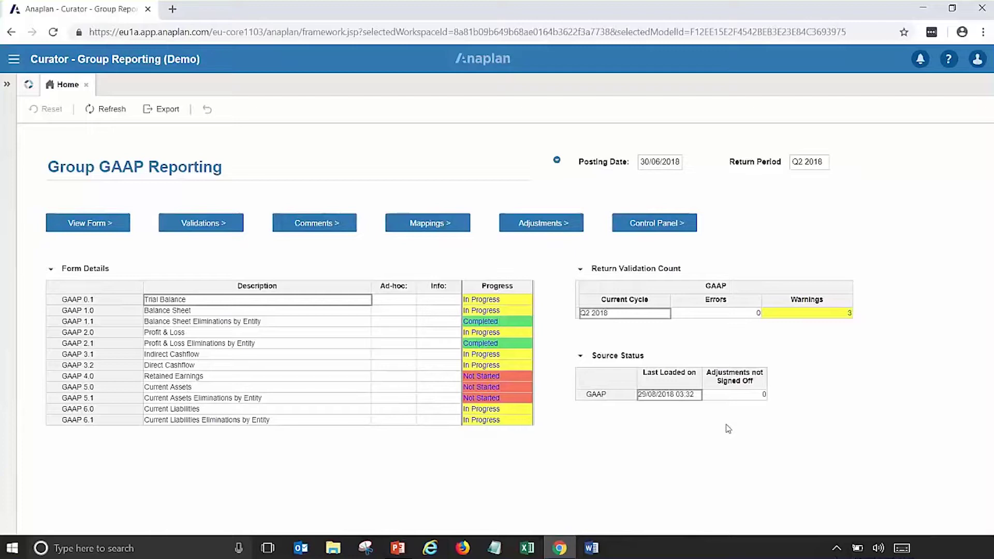
click(65, 300)
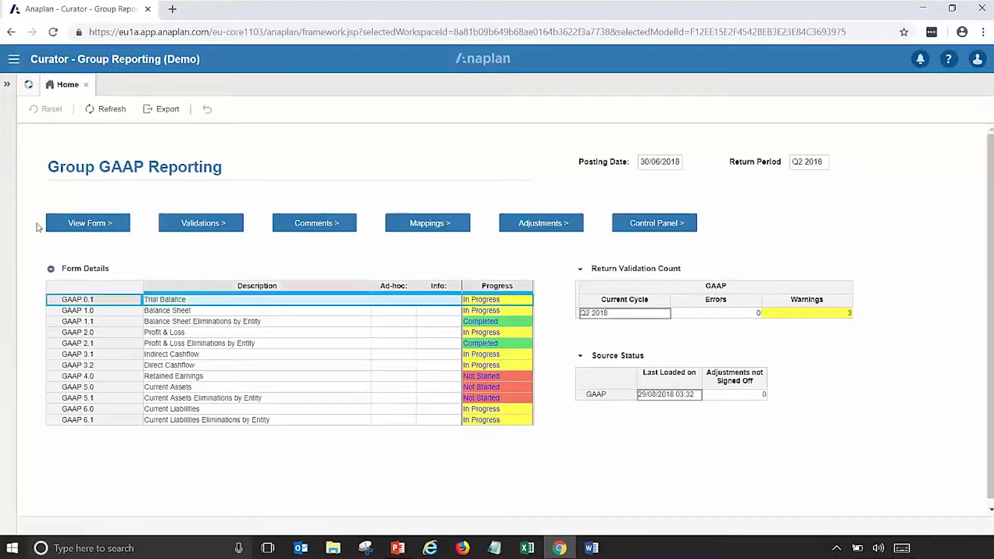
click(63, 229)
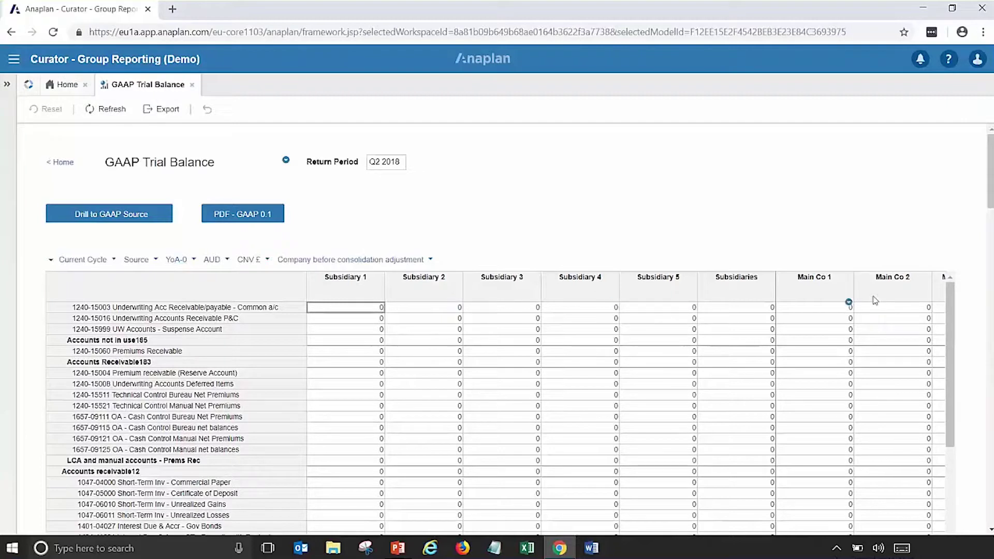
Step: Show the trial balance through the Total Company column for All Settlement currencies and All YoA
click(865, 317)
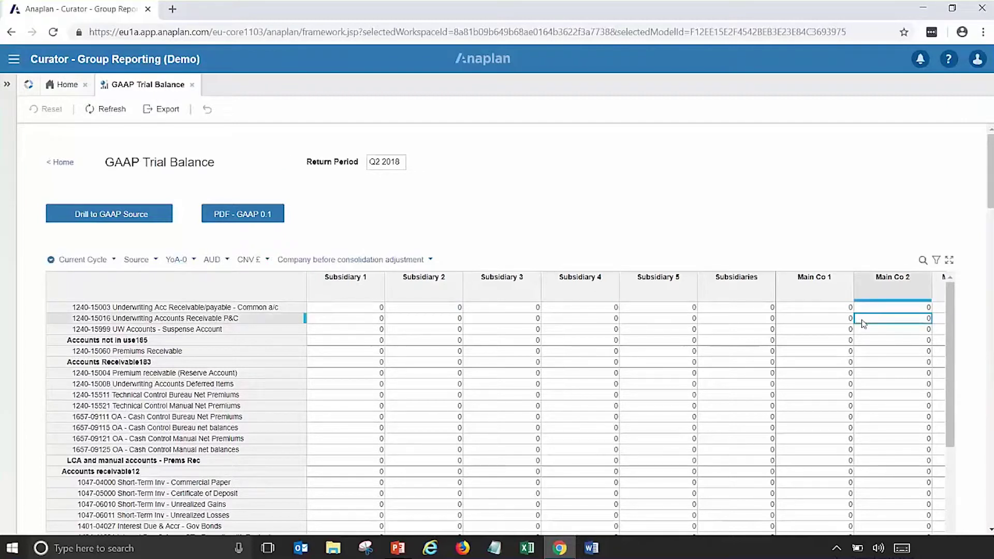
key(Right)
key(Right)
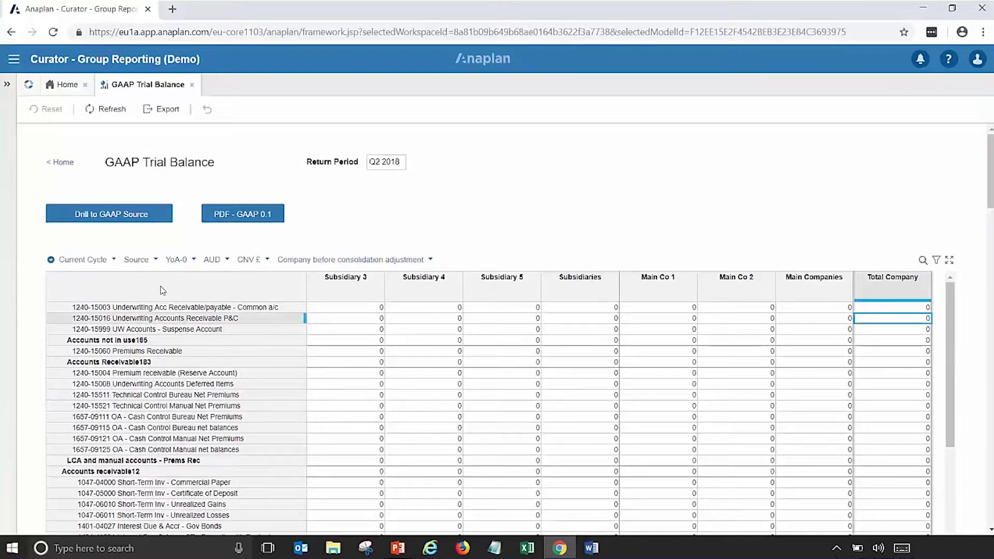
click(225, 262)
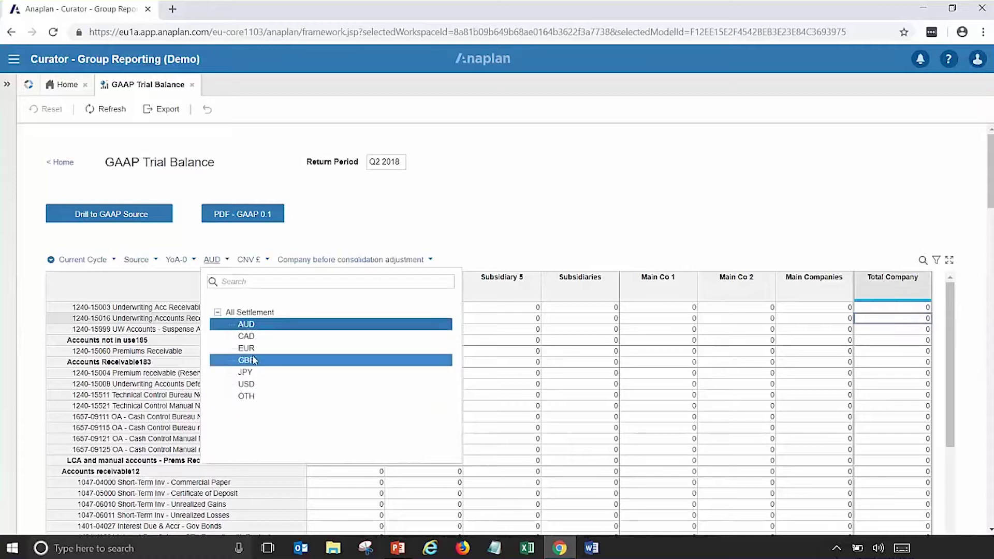
click(251, 311)
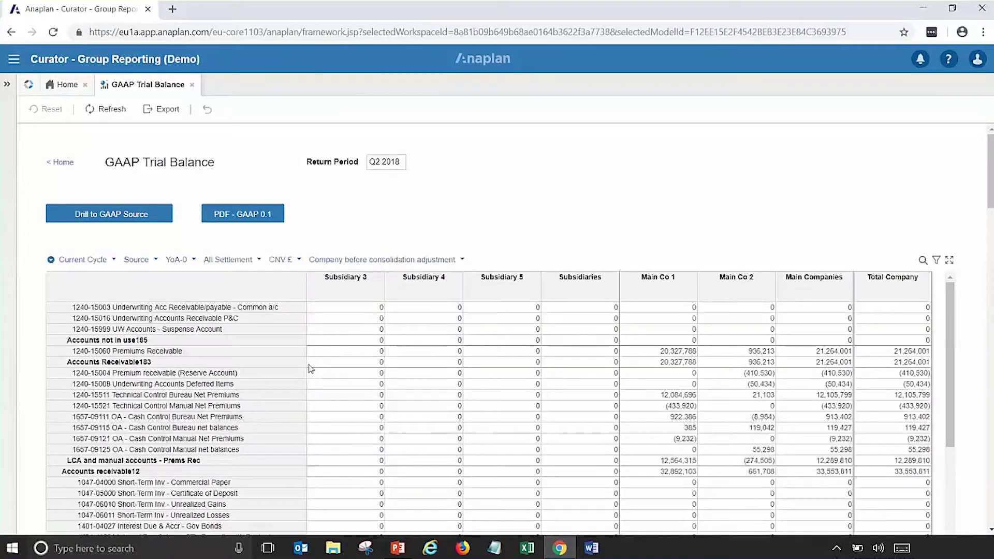
click(193, 263)
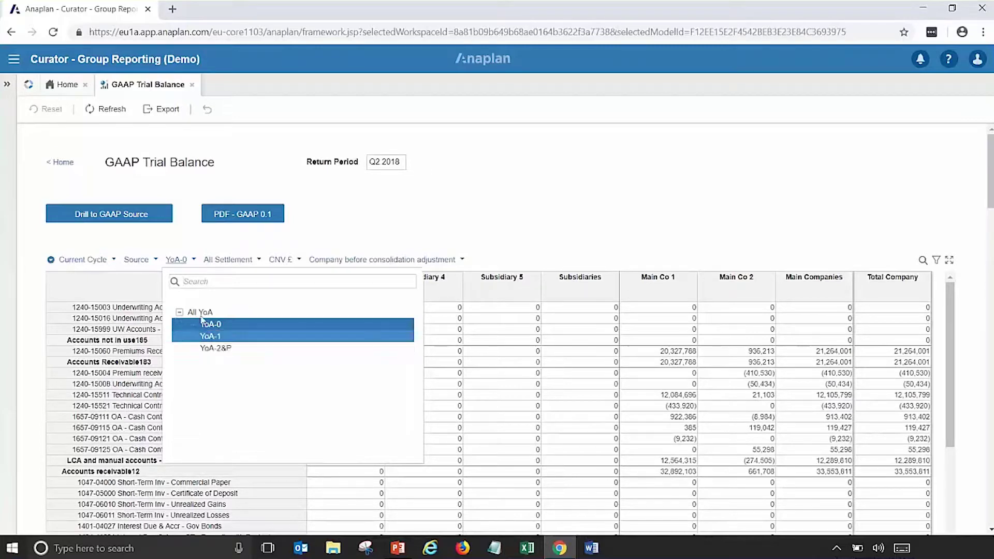
click(200, 312)
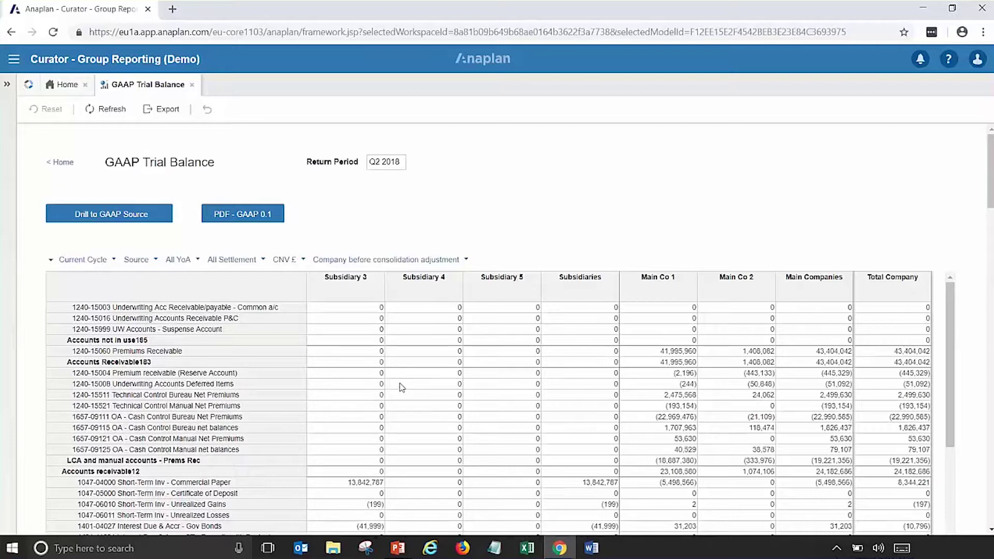
Step: Set the trial balance's data version to Final and its cycle to Prev Cycle, keeping the CNV £ conversion
click(303, 260)
click(322, 324)
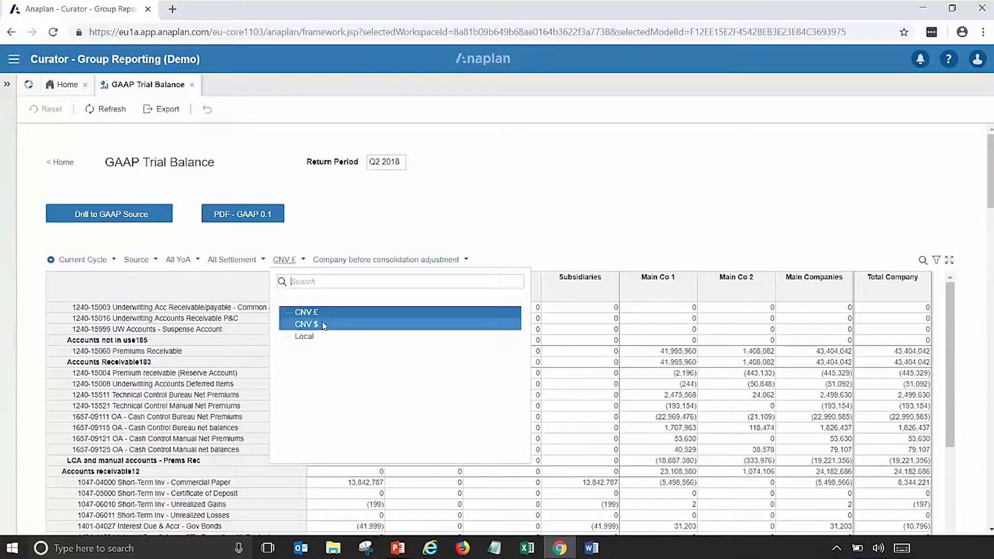
click(134, 260)
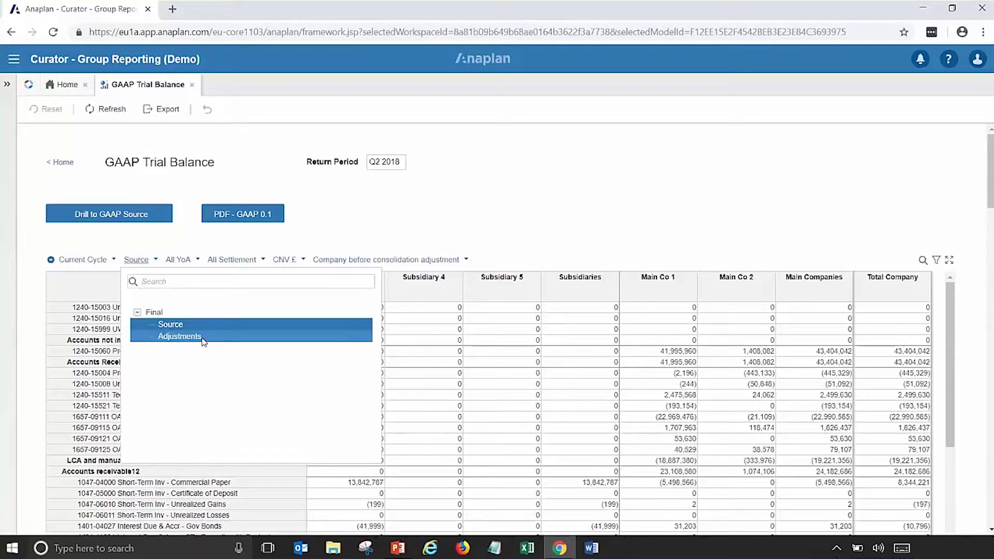
click(154, 311)
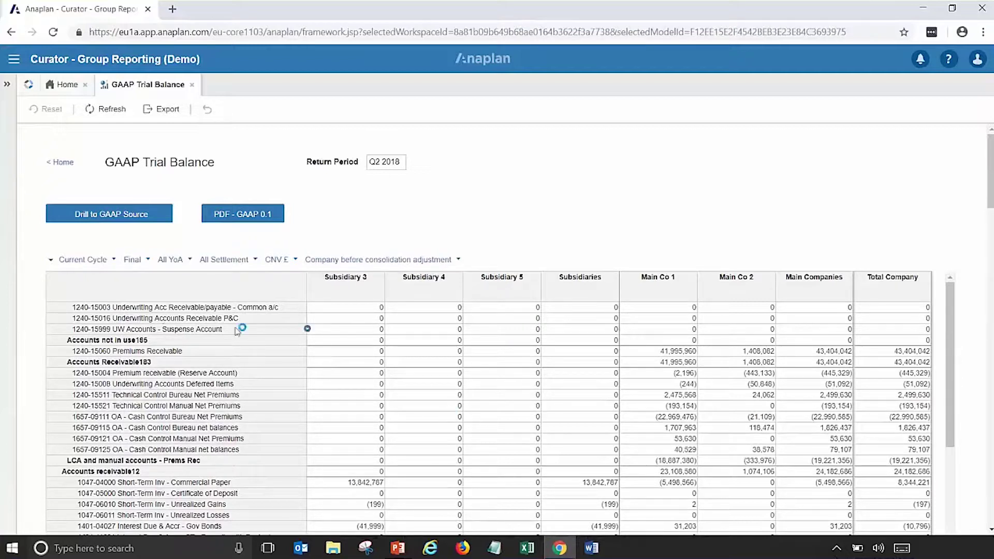
click(115, 262)
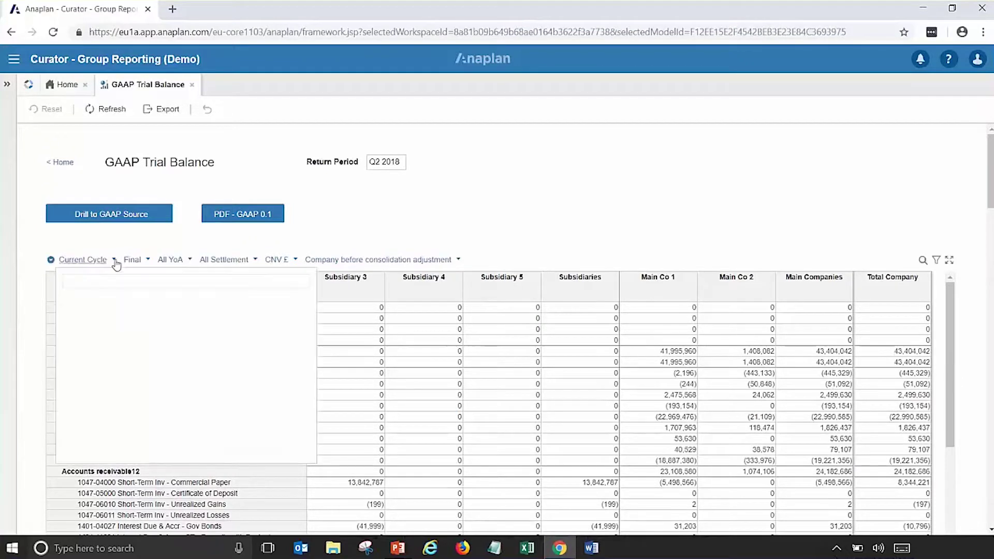
ctrl+click(117, 325)
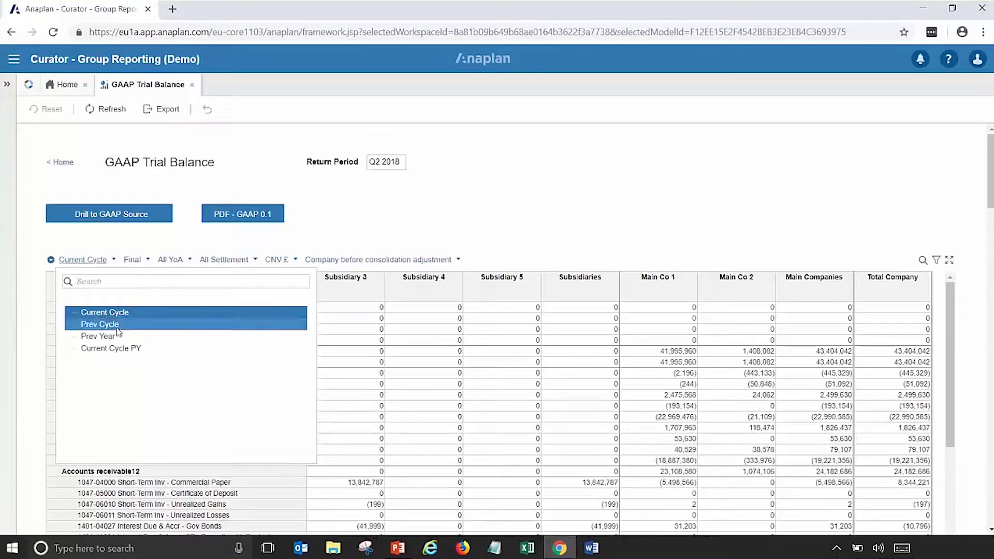
click(117, 326)
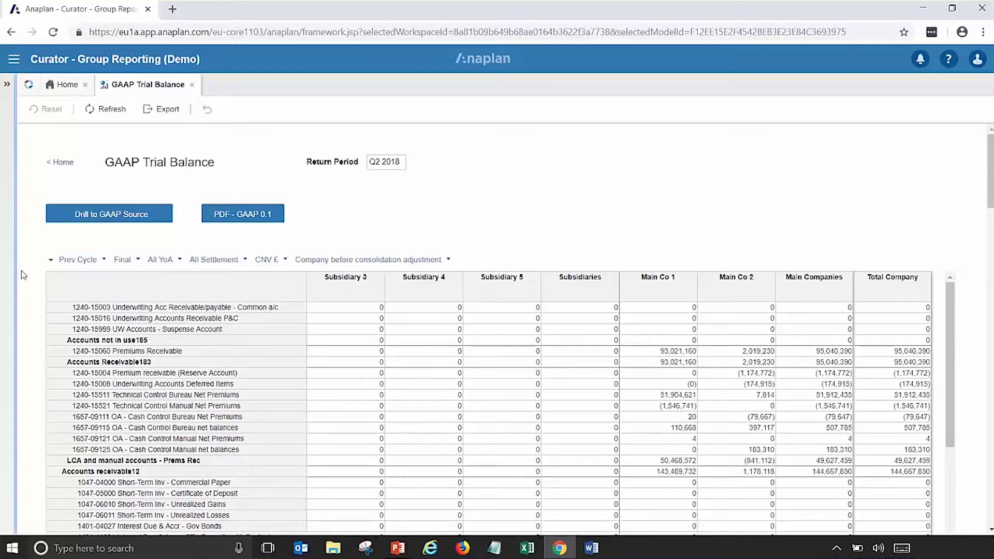
Step: Pivot the trial balance on 1240-15060 Premiums Receivable, swapping GAAP SAP Accounts L2 in the rows with Reporting YoA from the pages
click(51, 260)
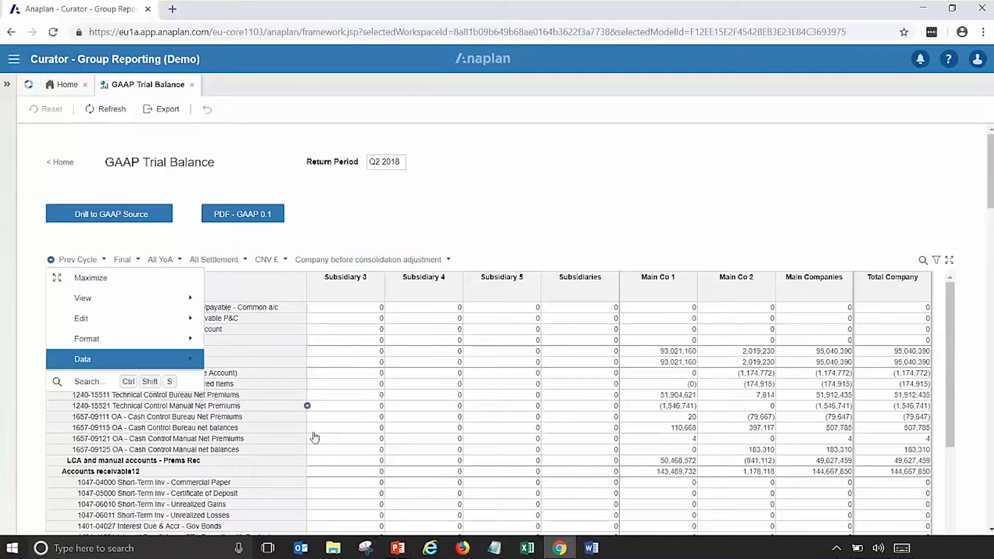
click(376, 439)
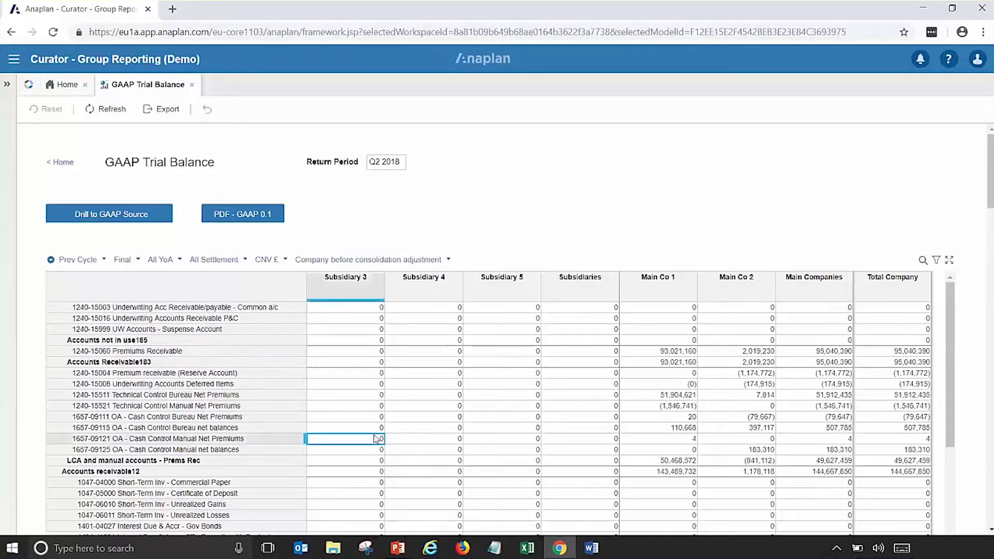
click(149, 352)
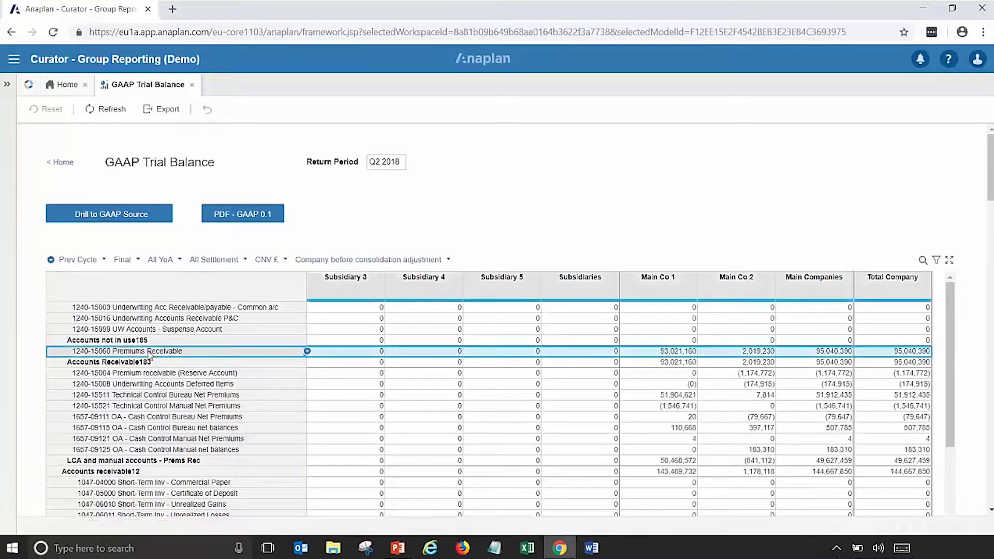
click(52, 260)
mouse_move(91, 300)
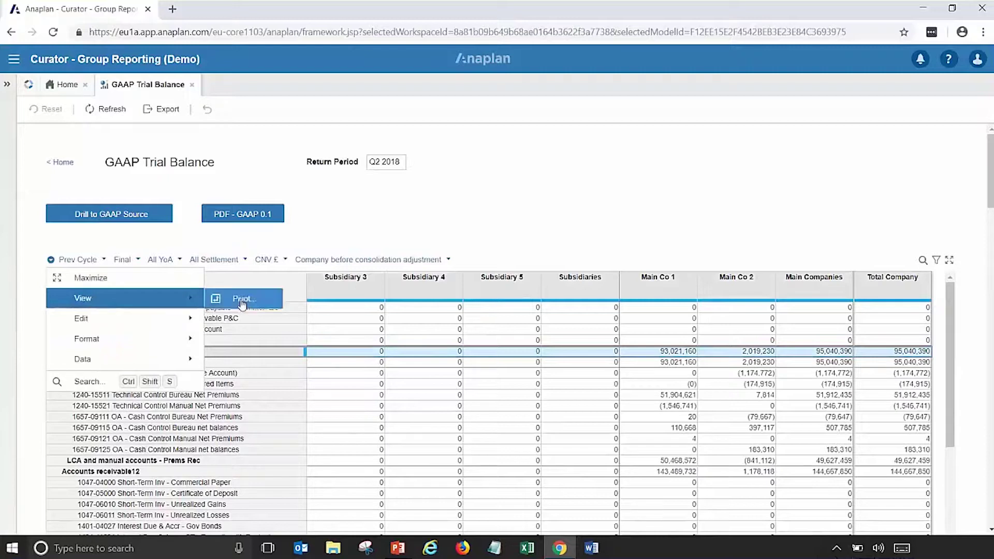
click(242, 304)
click(443, 300)
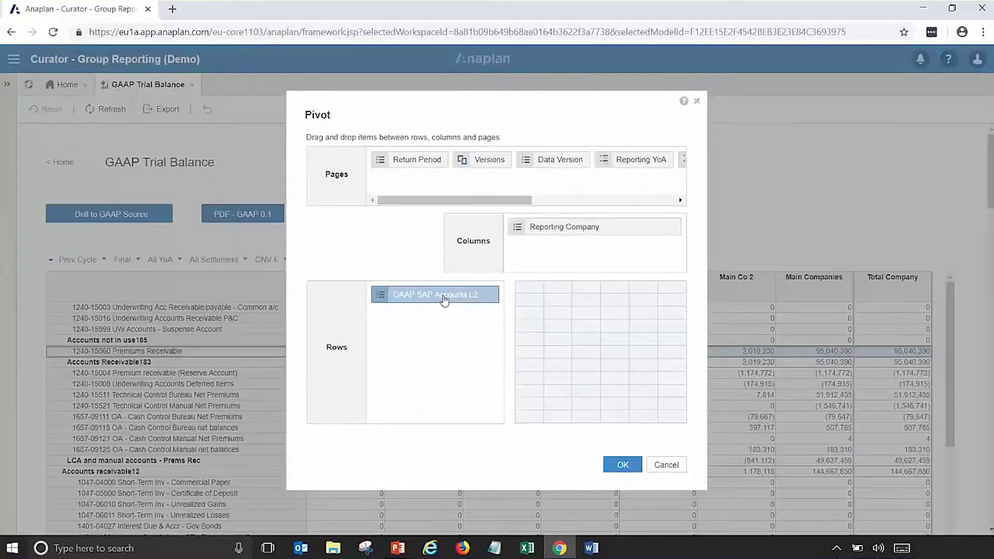
drag(443, 301, 630, 164)
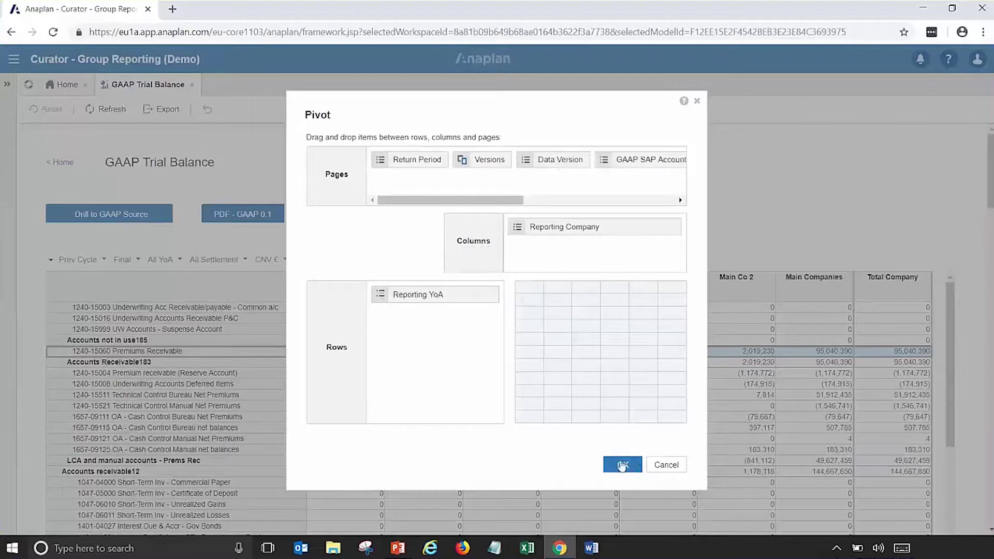
click(622, 464)
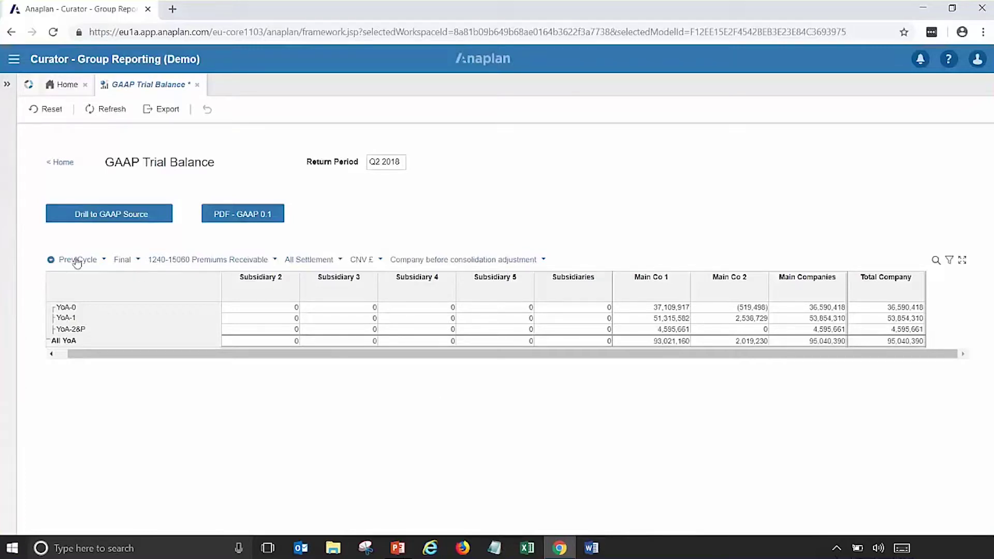
Step: Pivot the grid back, returning Reporting YoA to the pages and GAAP SAP Accounts L2 to the rows
right_click(57, 263)
mouse_move(165, 299)
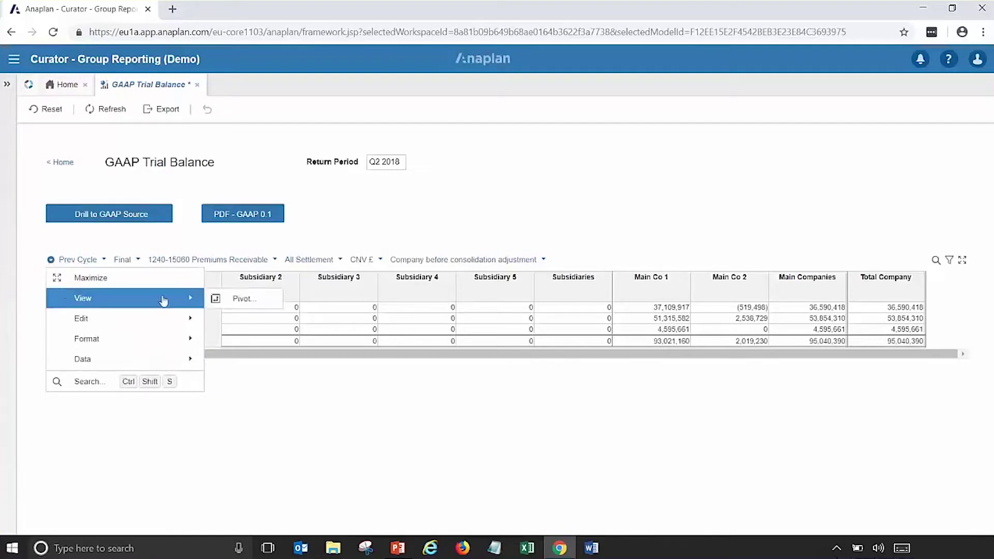
click(221, 306)
drag(444, 302, 649, 168)
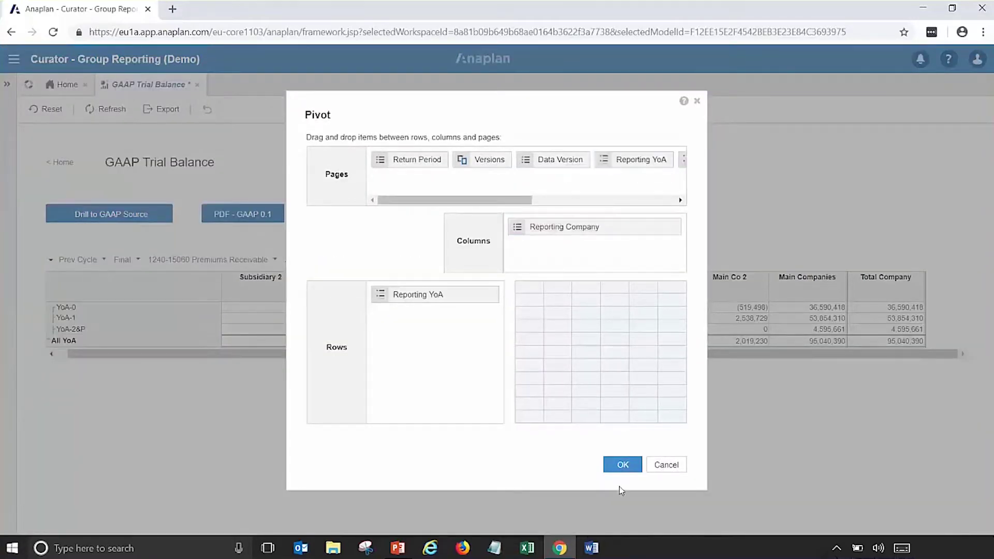
click(622, 465)
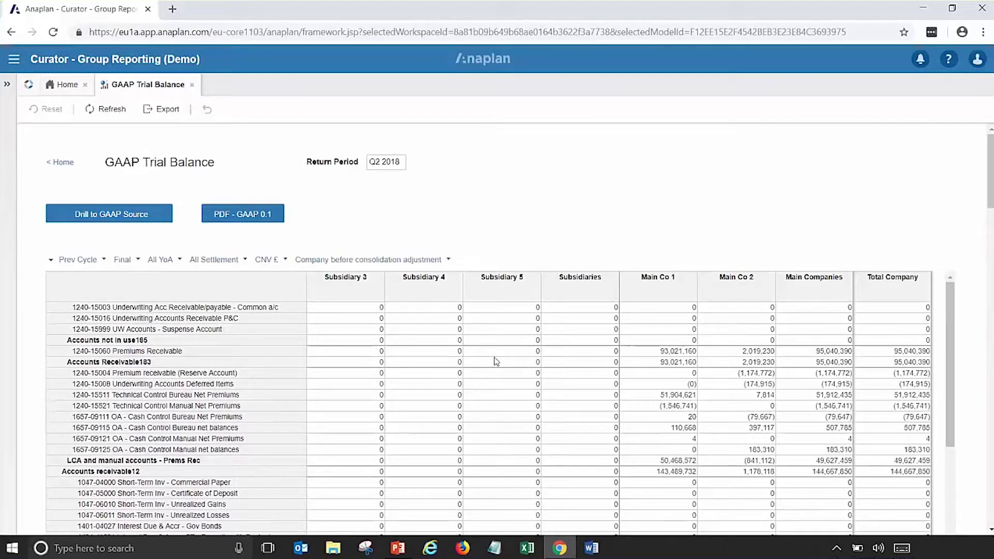
Step: Switch the consolidation view to Reclass of Other Assets/Liabilities and the data version to Adjustments
click(448, 259)
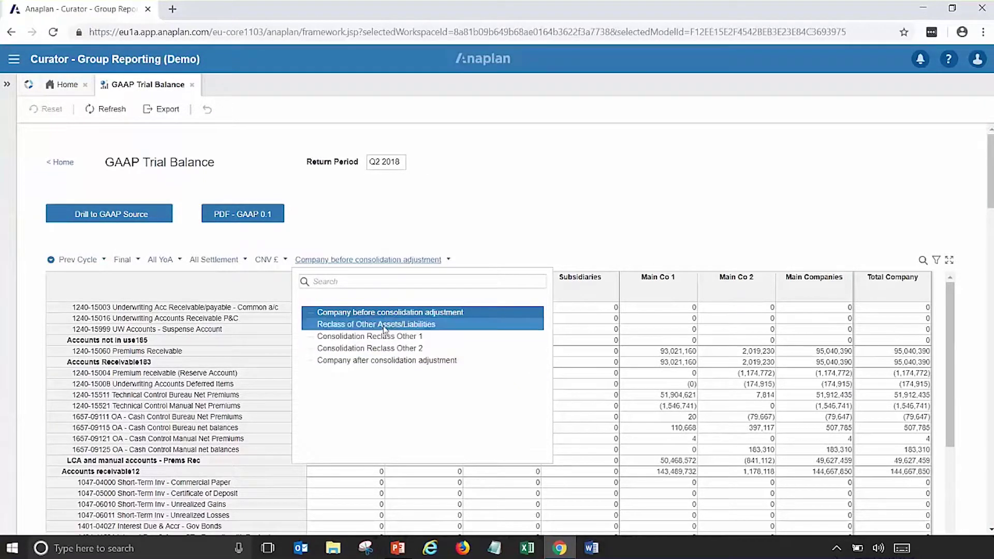
click(455, 324)
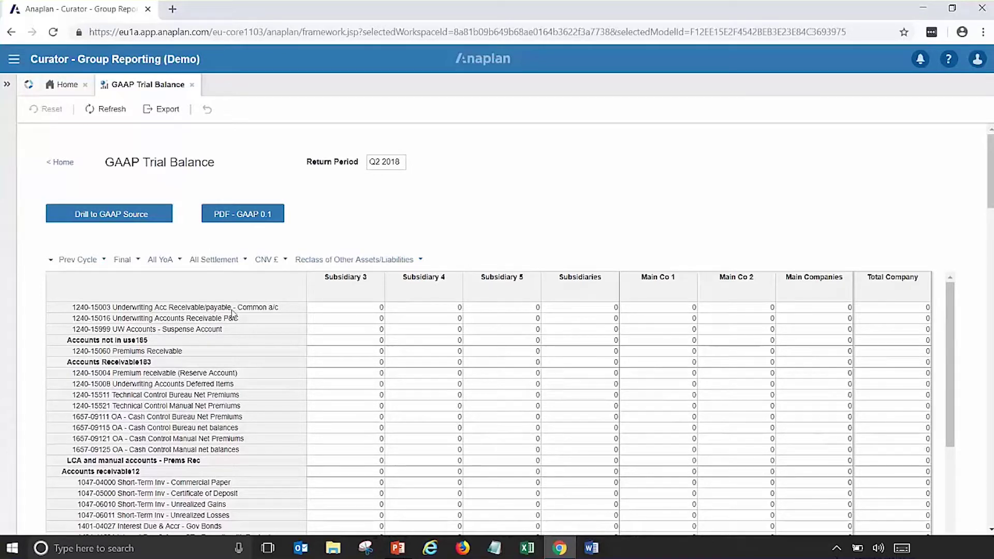
click(131, 260)
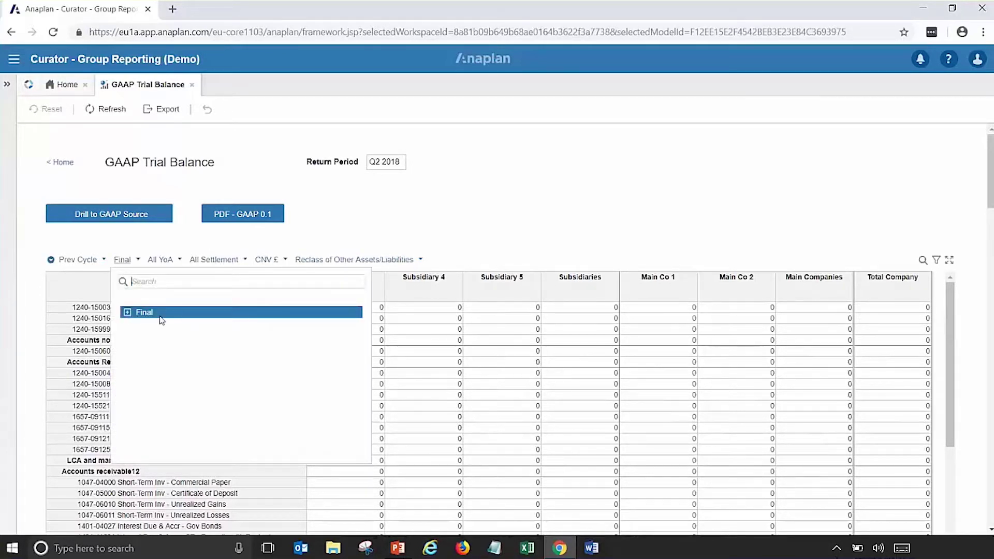
click(127, 312)
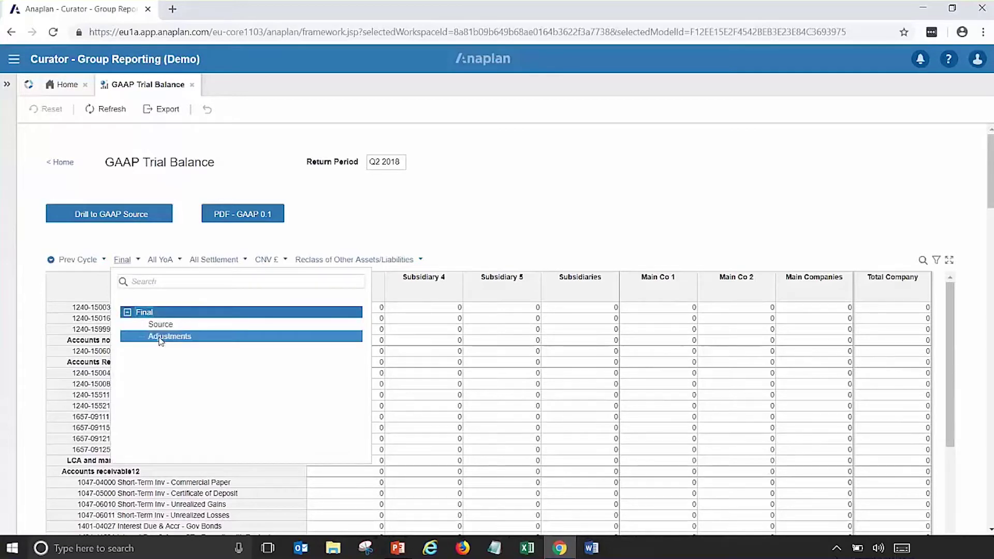
click(160, 337)
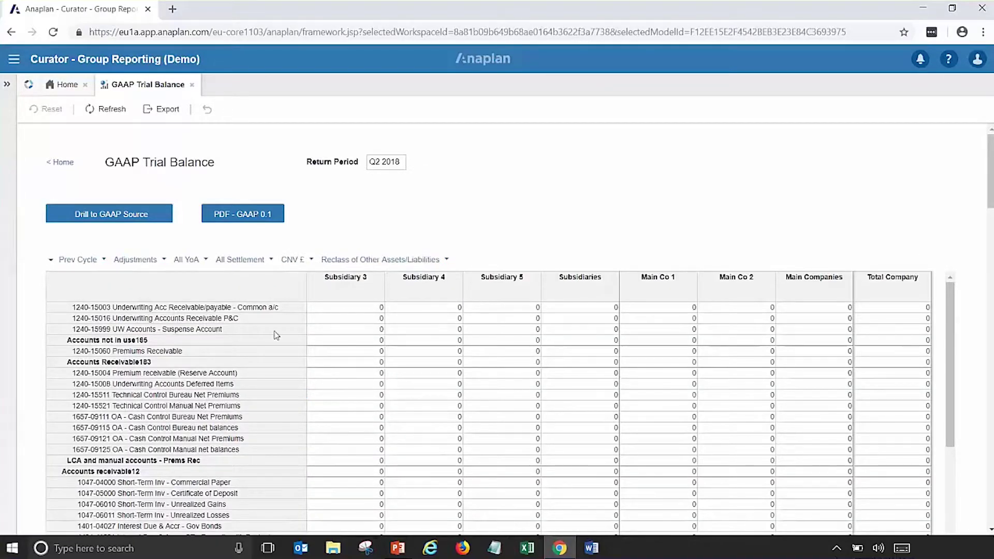
Step: Filter the trial balance to year of account YoA-0 and settlement currency GBP
click(206, 260)
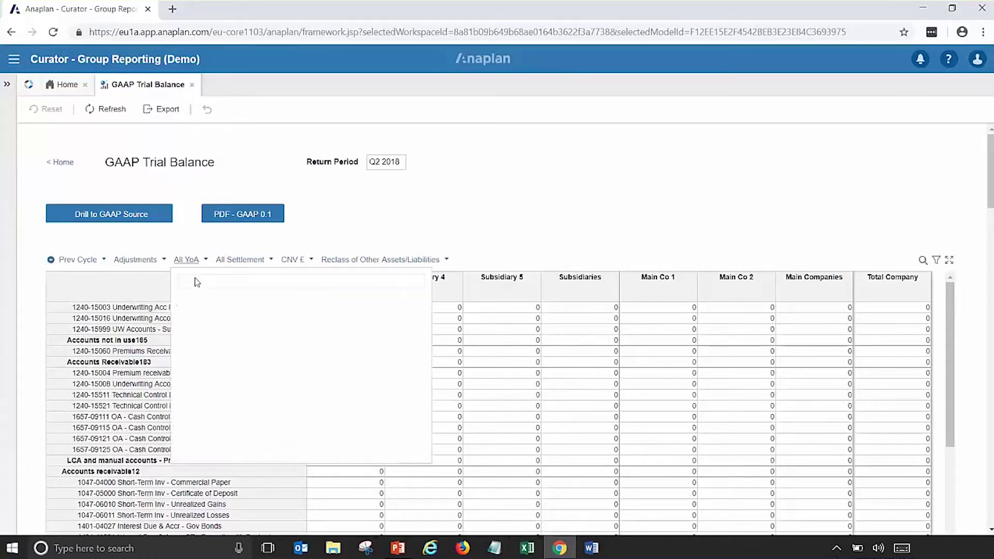
click(217, 324)
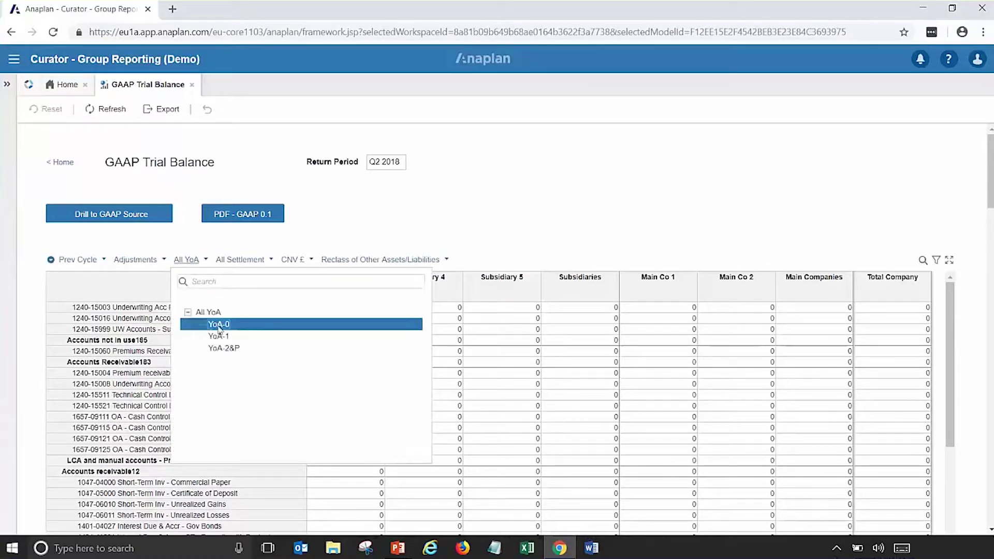
click(267, 260)
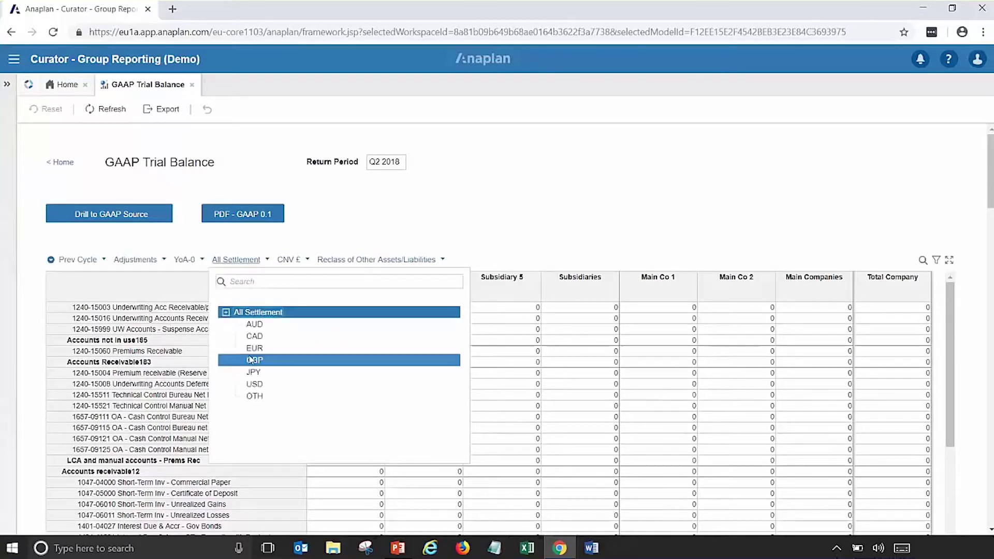
click(387, 356)
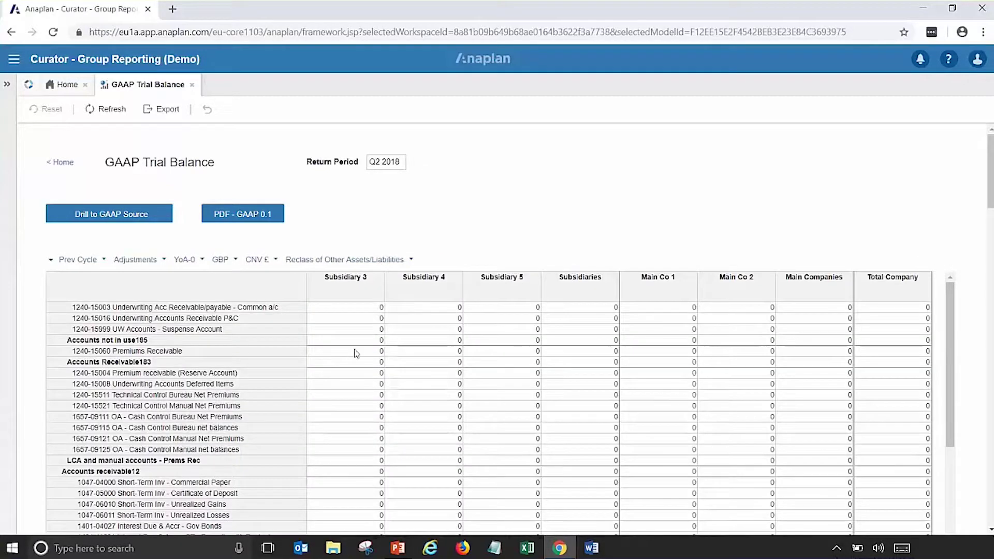
Step: Switch the trial balance to Current Cycle and enter an adjustment of 100 for Subsidiary 4 on account 1240-15003
click(103, 259)
click(87, 314)
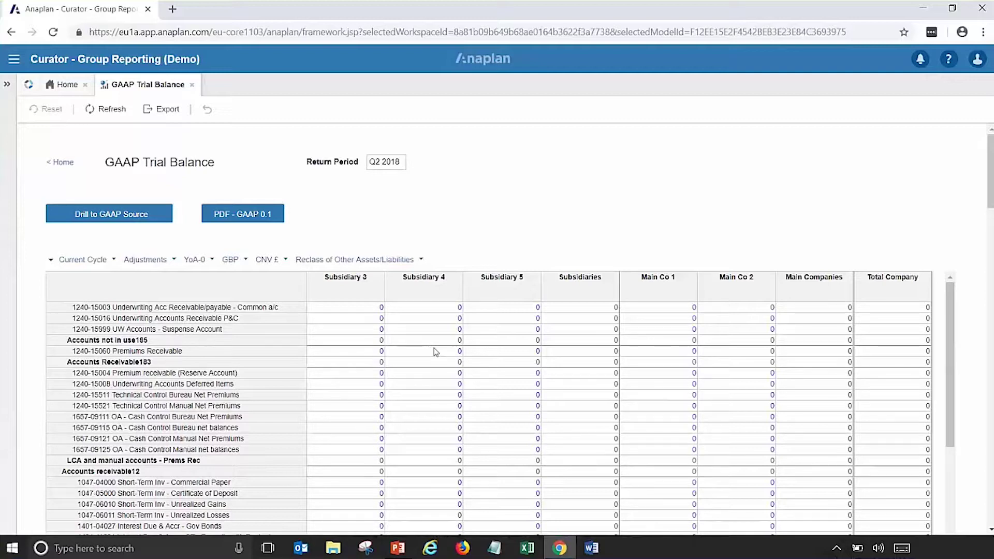
click(429, 309)
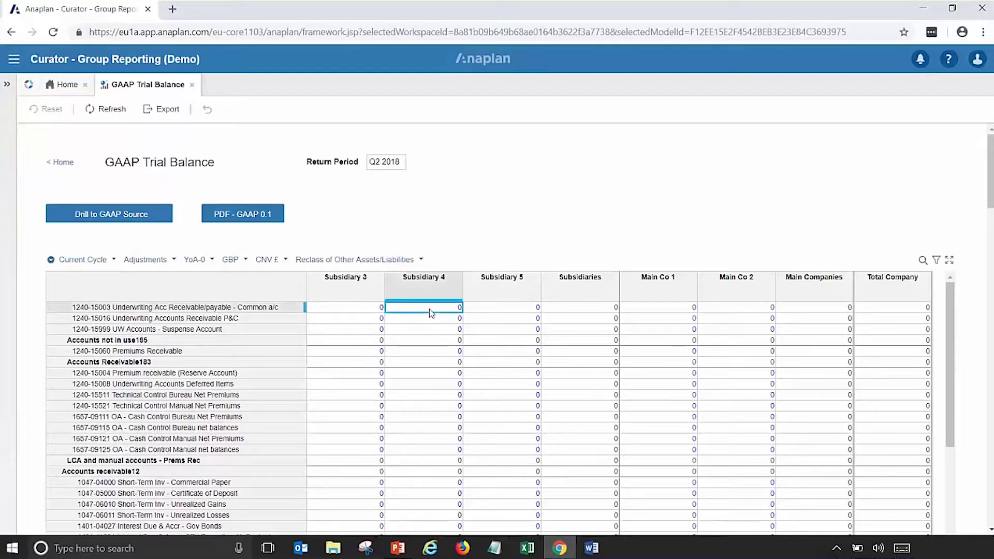
text(100)
key(Tab)
Step: Enter the offsetting adjustment of -100 for Subsidiary 5 on account 1240-15003 and check the Total Company column
scroll(429, 313, down, 3)
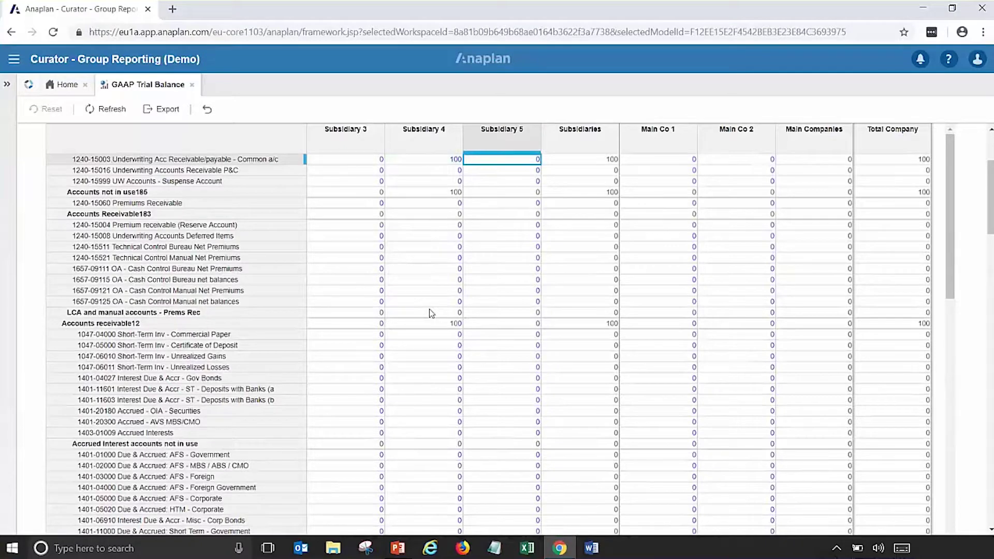
text(-100)
key(Return)
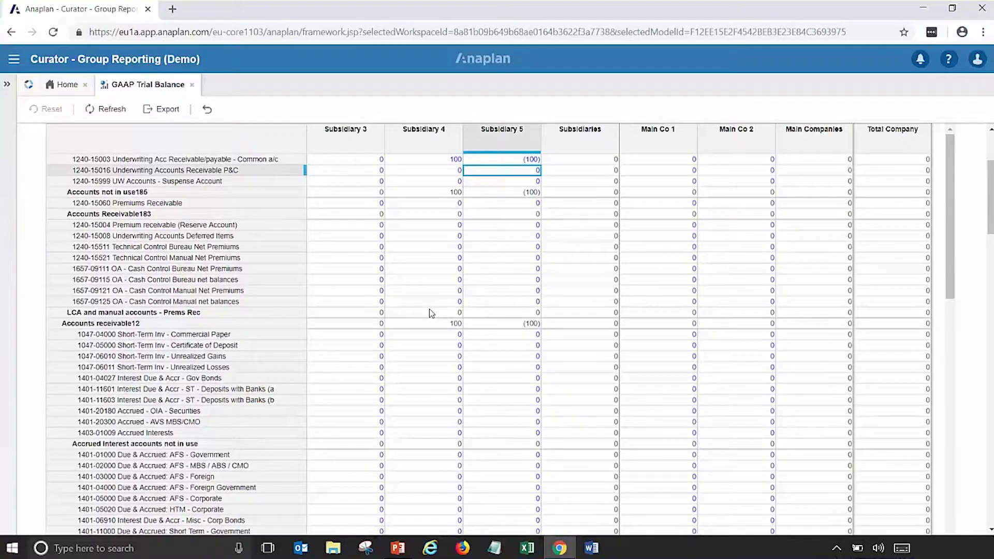
scroll(990, 224, up, 3)
mouse_move(891, 296)
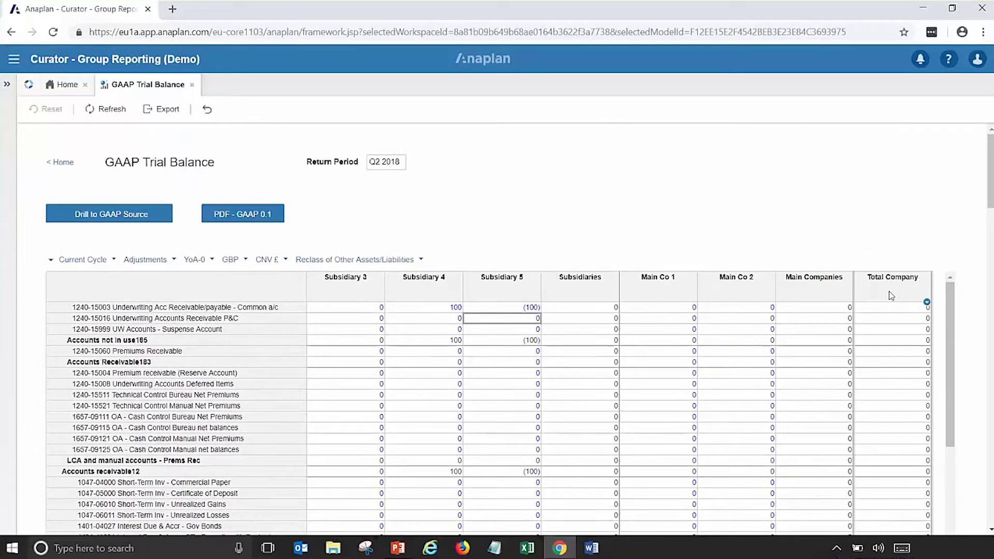
mouse_move(846, 306)
Step: Close the GAAP Trial Balance and open the GAAP 1.0 Balance Sheet form from the home dashboard
click(192, 86)
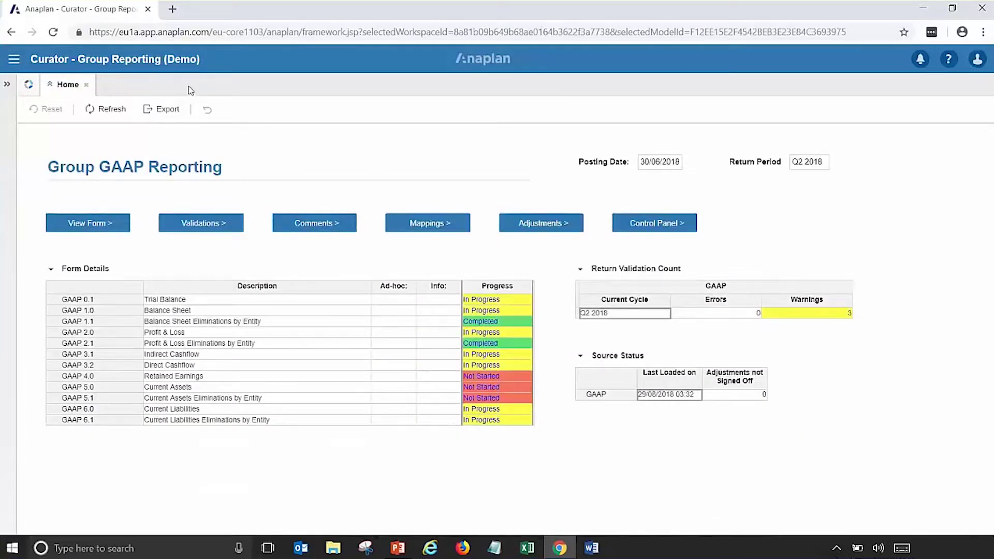
click(144, 311)
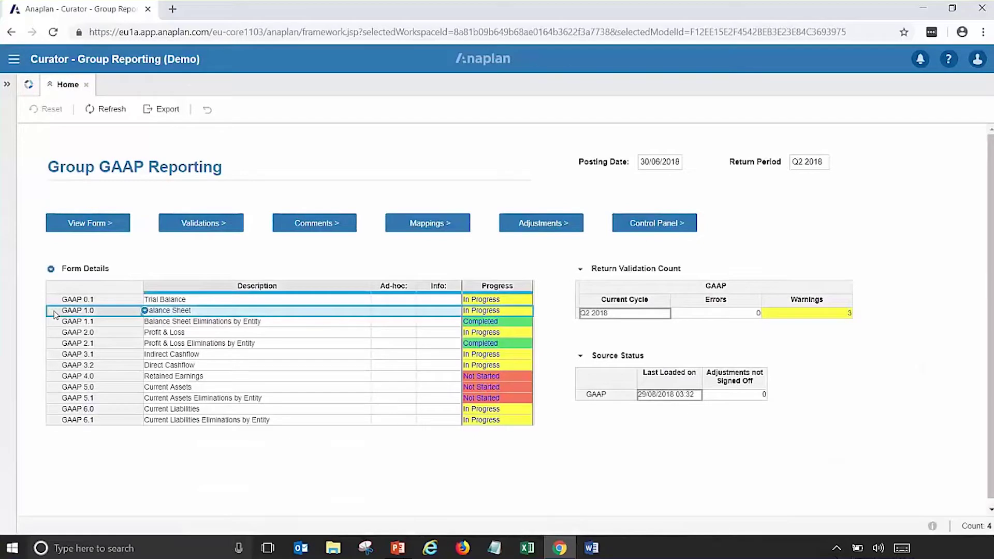
click(82, 226)
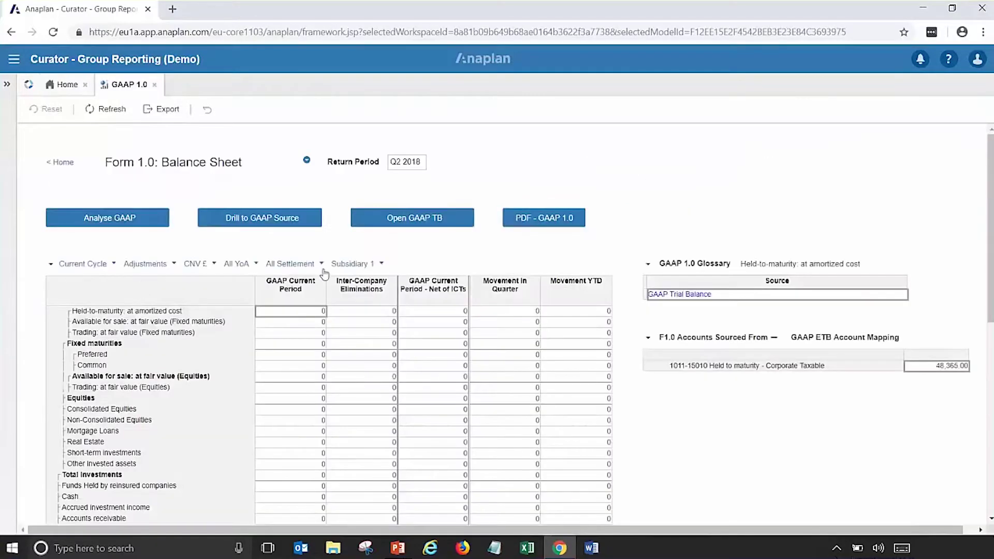
Step: Set the balance sheet's entity to Total Company and its data version to Final
click(381, 264)
click(378, 316)
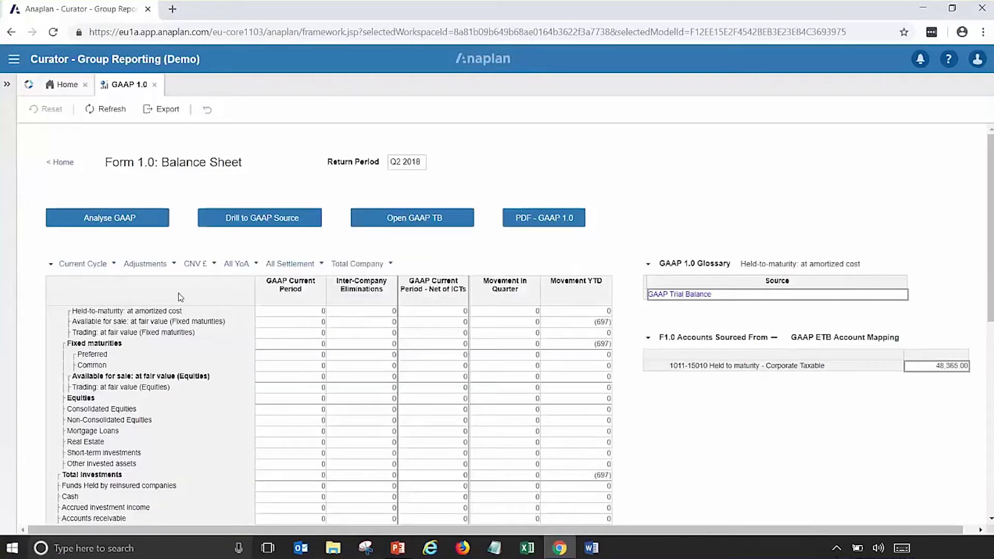
click(175, 266)
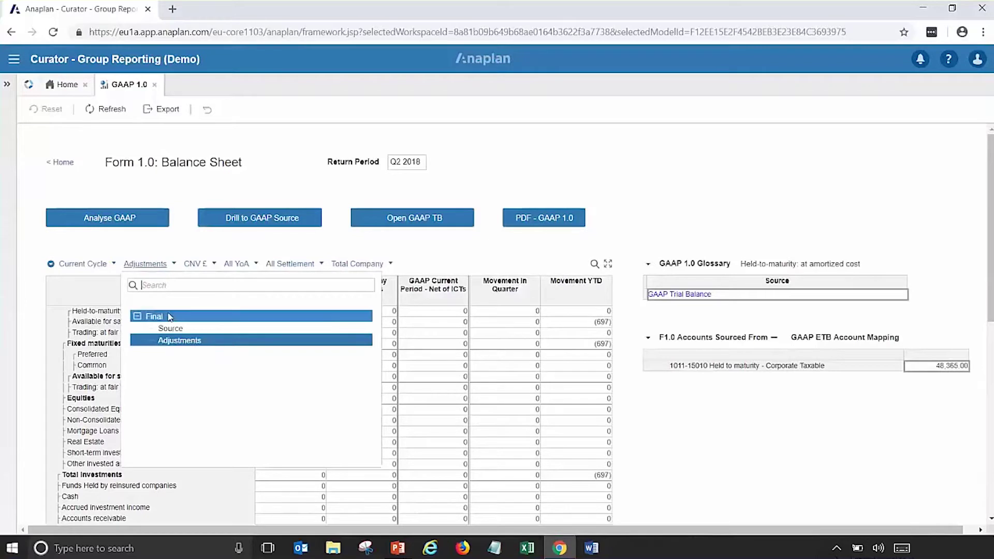
click(160, 317)
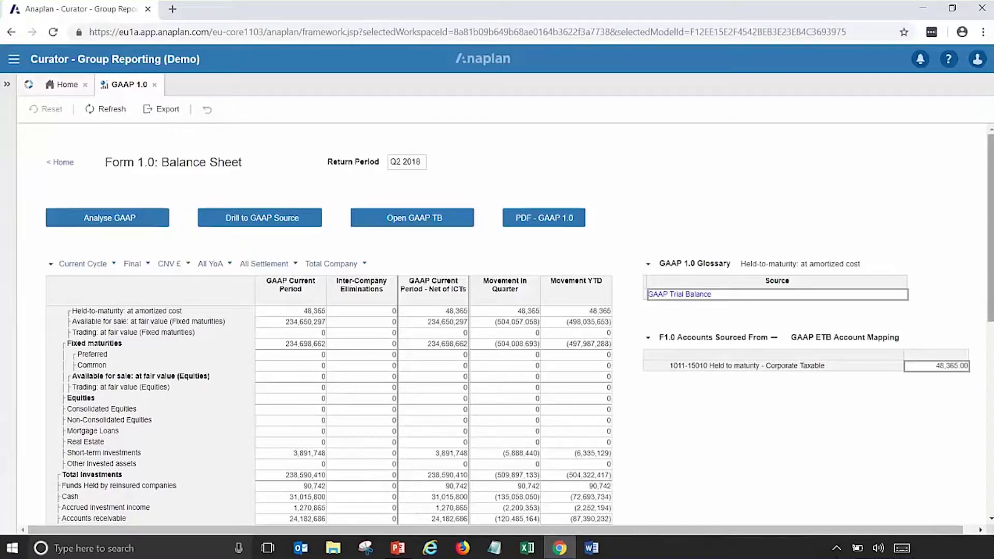
Step: Review the full balance sheet and examine the source accounts behind Held-to-maturity: at amortized cost and Short-term investments
drag(991, 235, 991, 446)
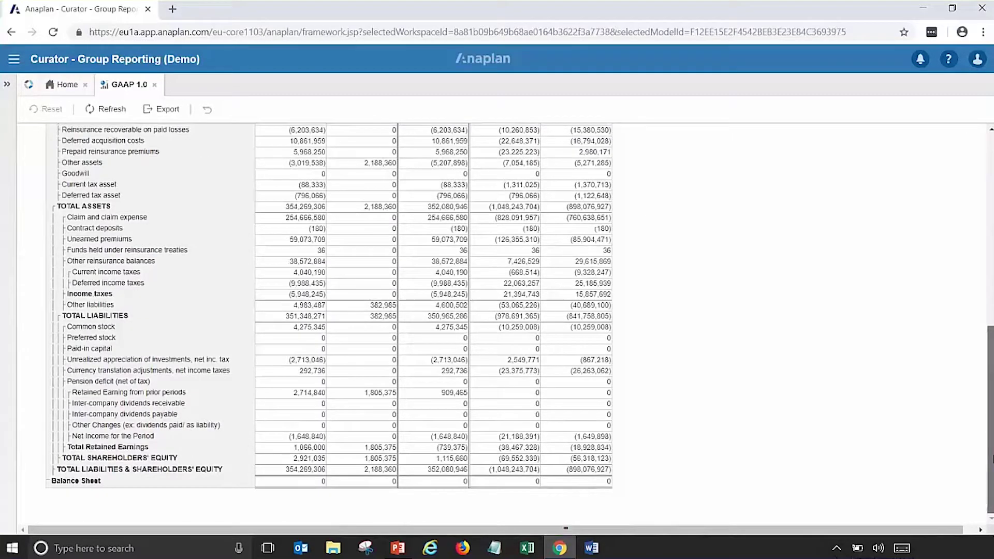
scroll(653, 192, up, 10)
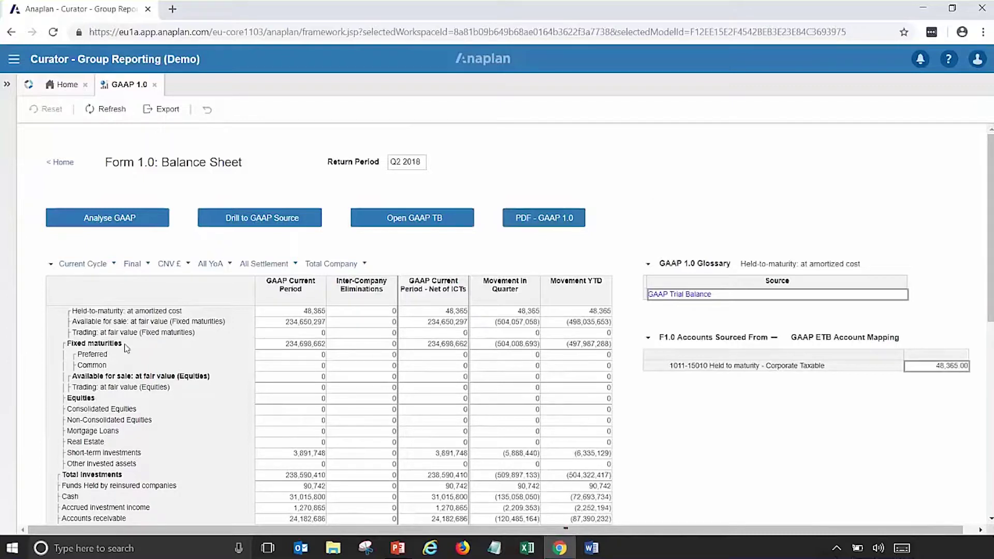
click(97, 311)
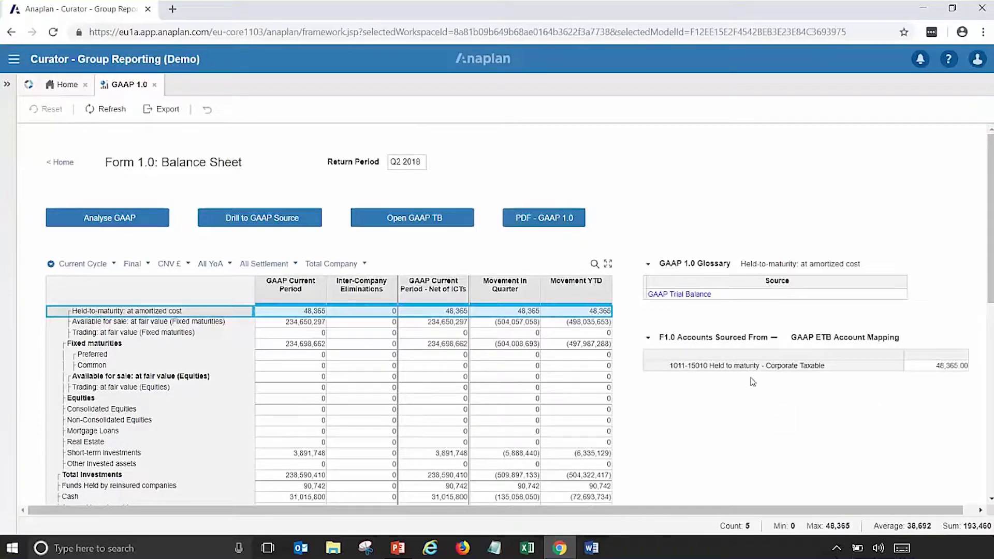
click(101, 455)
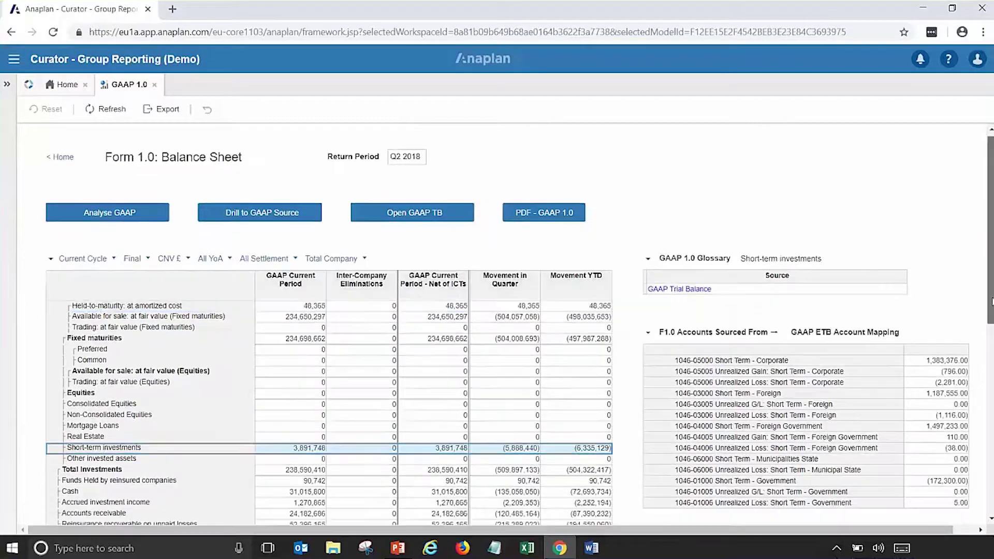
scroll(497, 321, down, 2)
scroll(497, 321, up, 1)
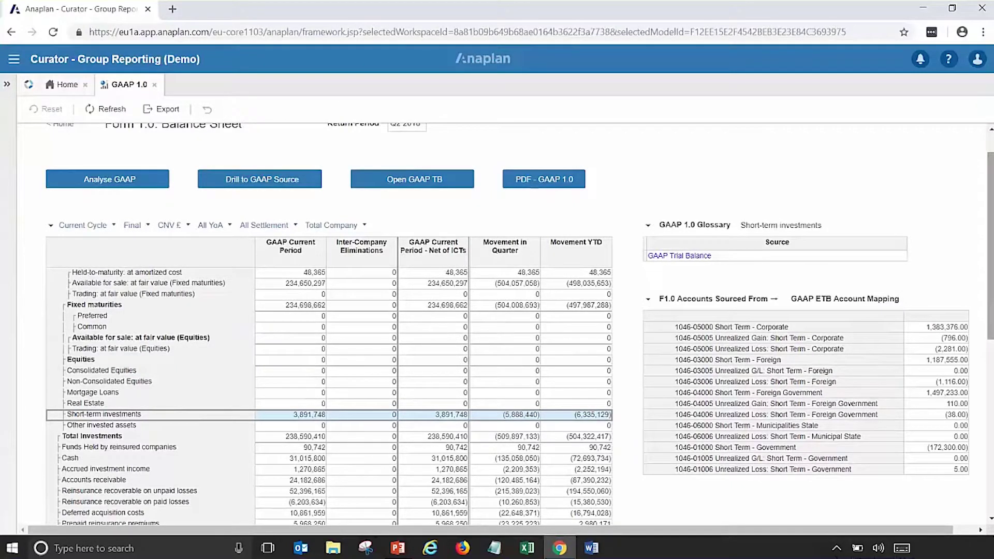
scroll(497, 321, up, 1)
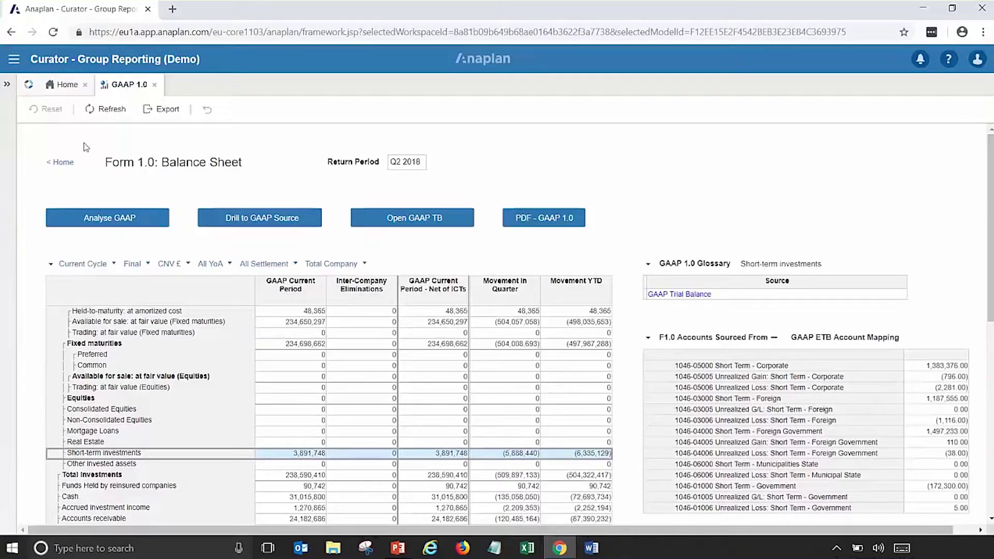
Step: Open the form mappings for Form Mapping (from TB) from the Mappings page of the home dashboard
click(66, 84)
click(421, 222)
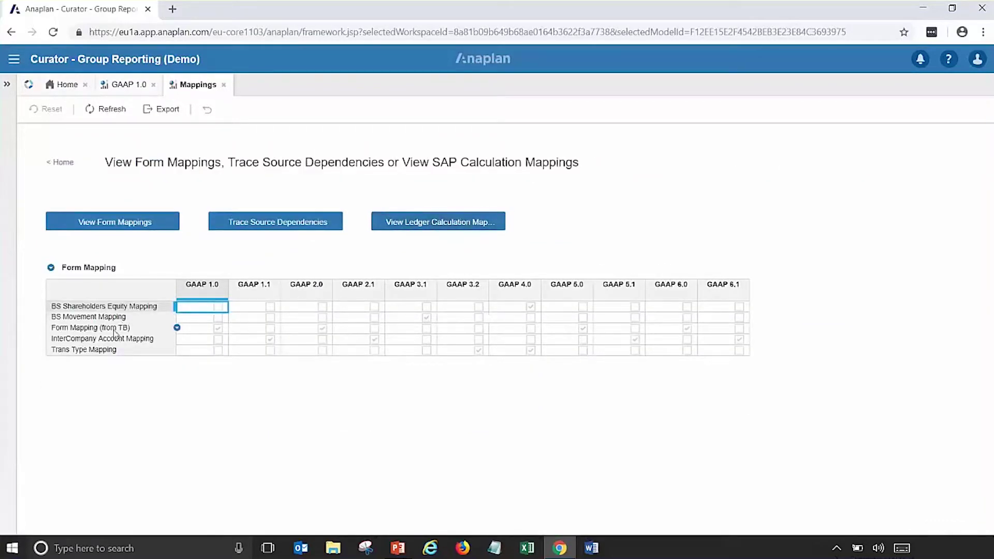
click(115, 330)
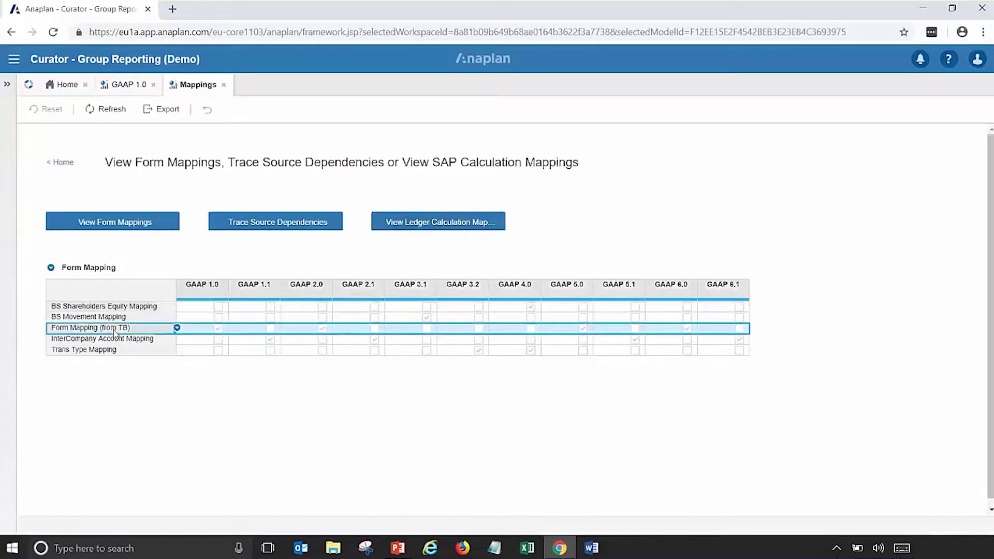
click(125, 226)
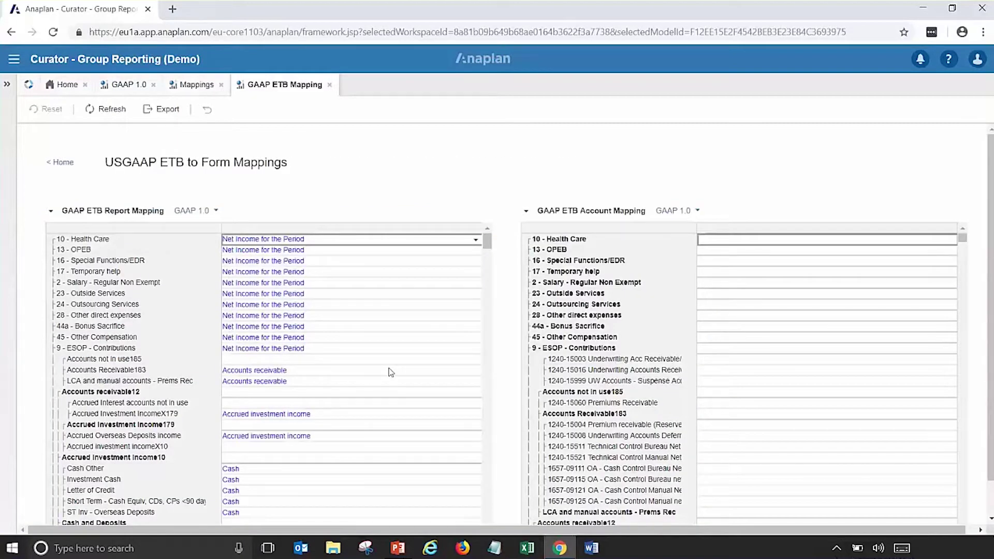
Step: Check which GAAP forms the ETB report mapping offers and inspect the mapping of Accrued Investment IncomeX179
click(216, 211)
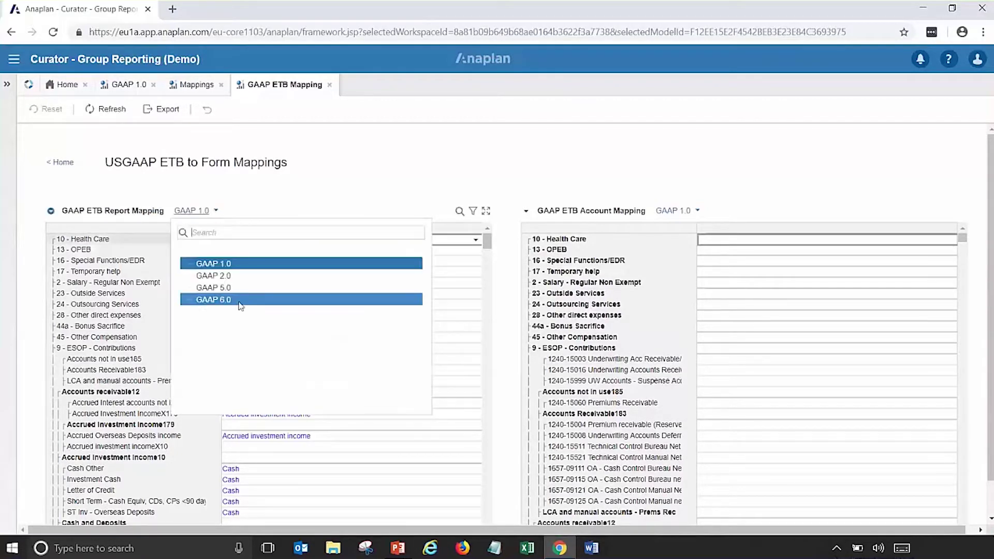
click(290, 196)
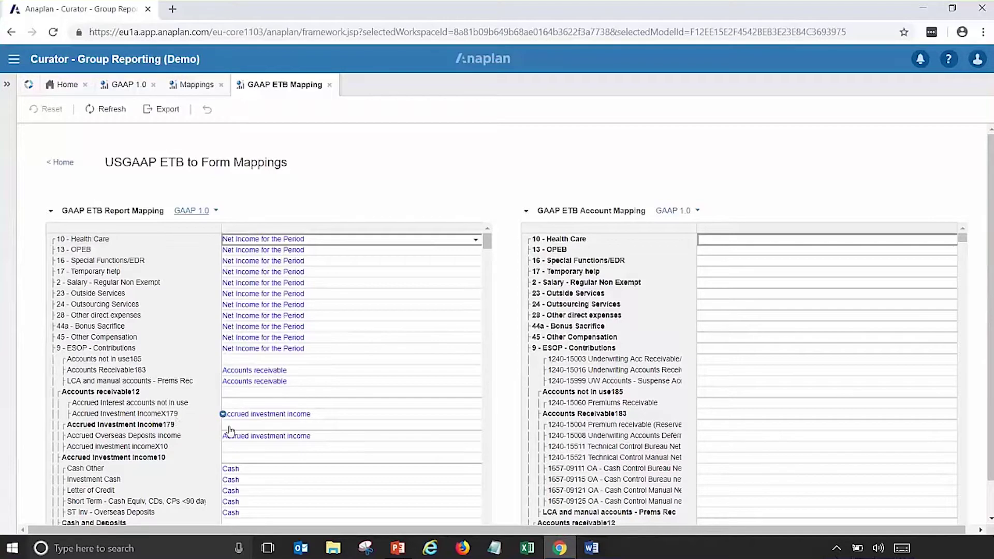
click(250, 416)
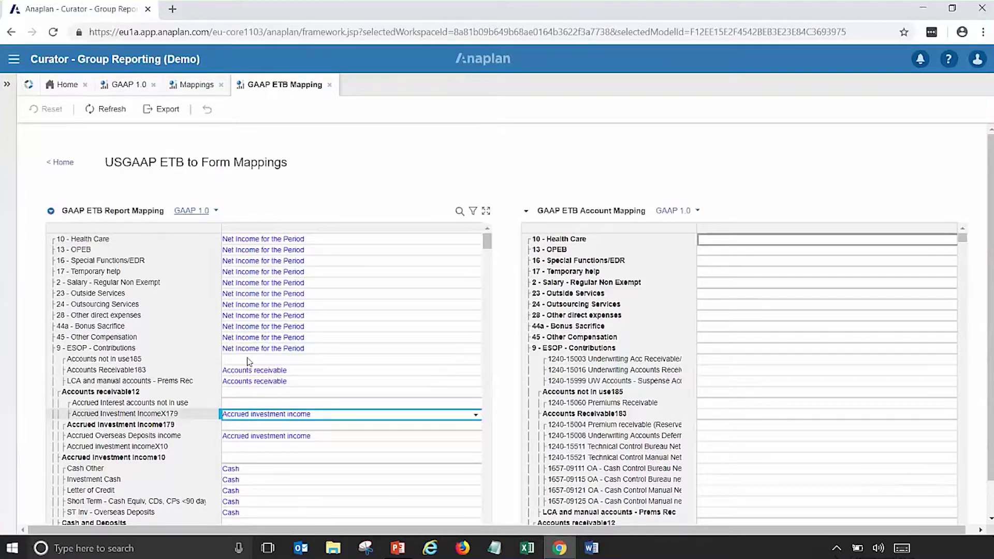
Step: Try mapping Accrued investment incomeX10 to Accrued investment income in the GAAP 1.0 report mapping, and clear that mapping again
click(310, 448)
click(473, 448)
text(Accrued investment income)
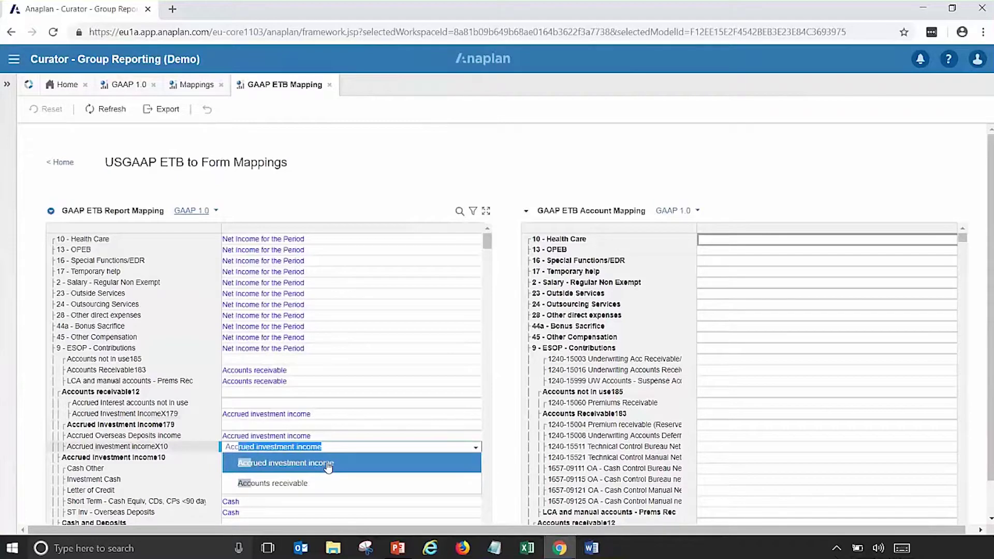
click(328, 464)
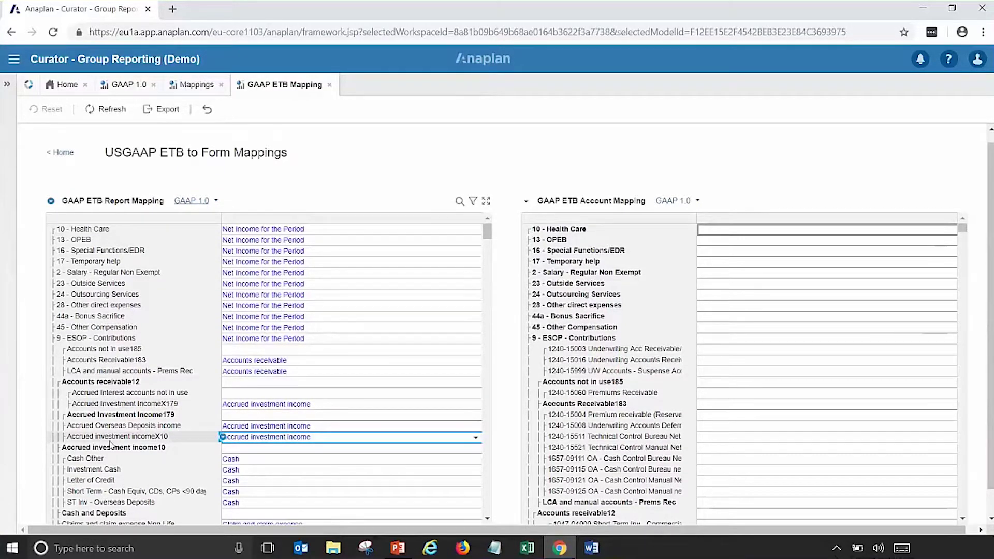
click(317, 441)
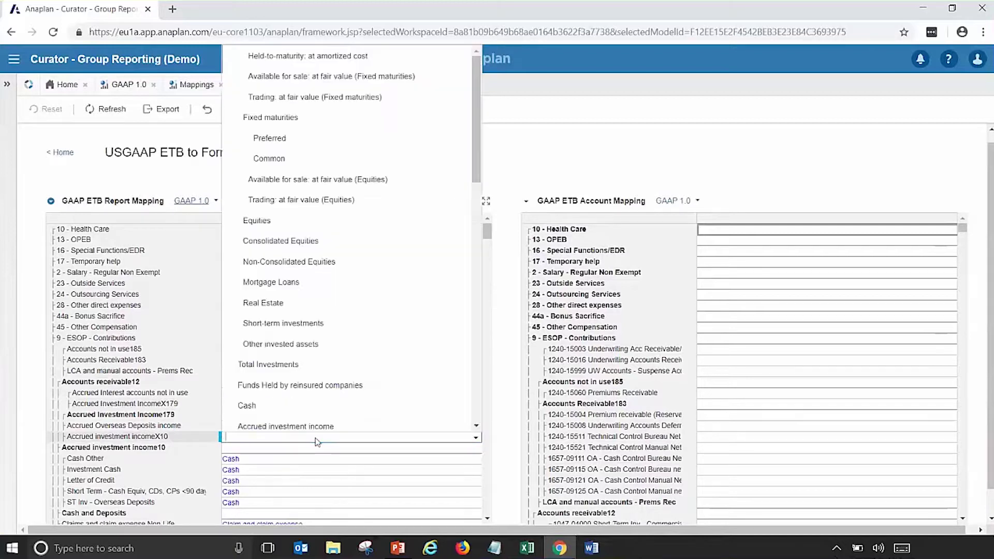
key(Return)
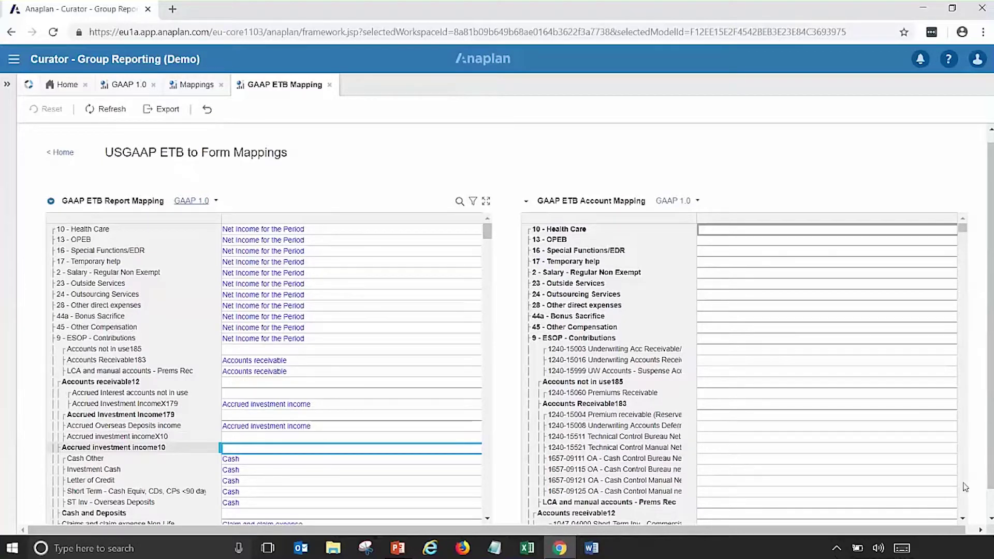
Step: Examine the account-level ETB mapping down to the Other income accounts, and close the mapping page
drag(961, 228, 963, 501)
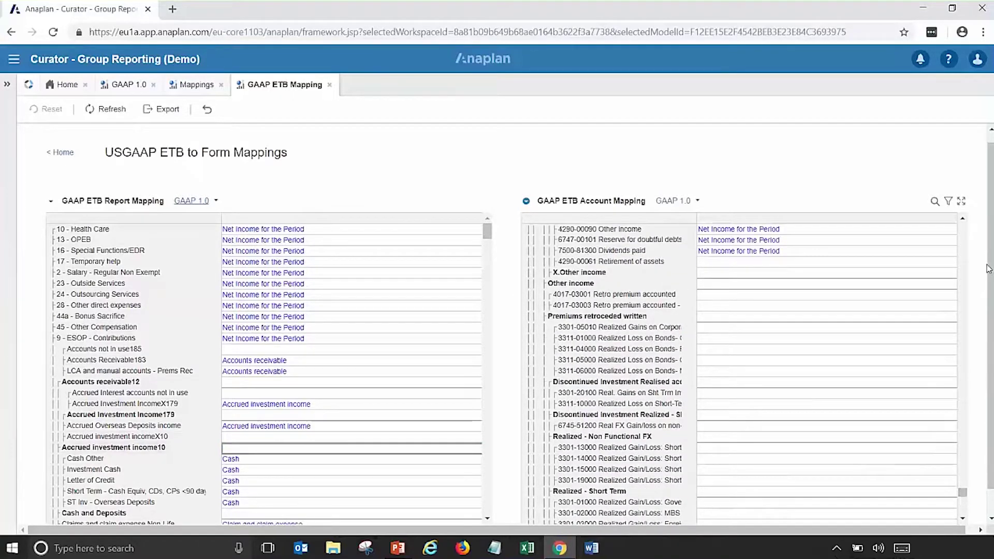
click(964, 219)
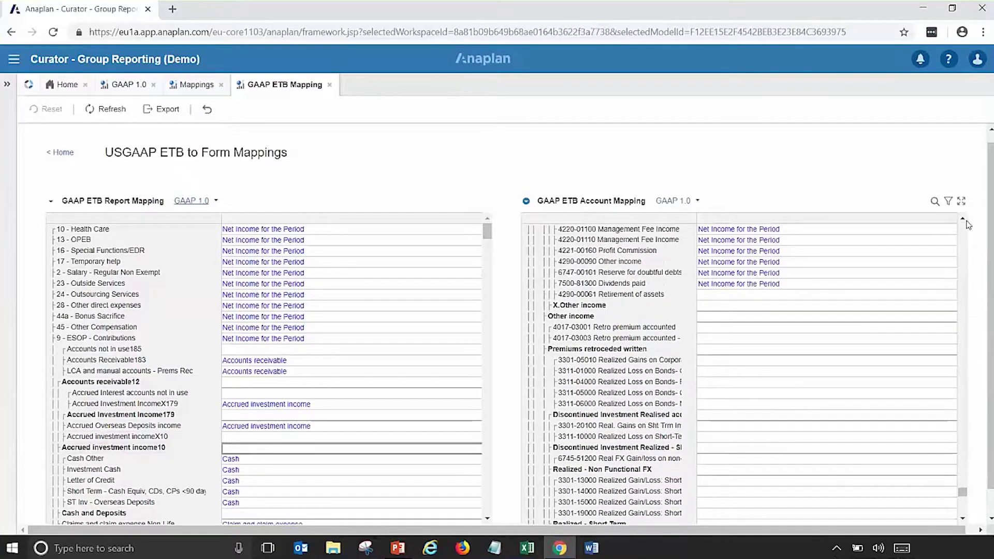
click(964, 219)
click(964, 219)
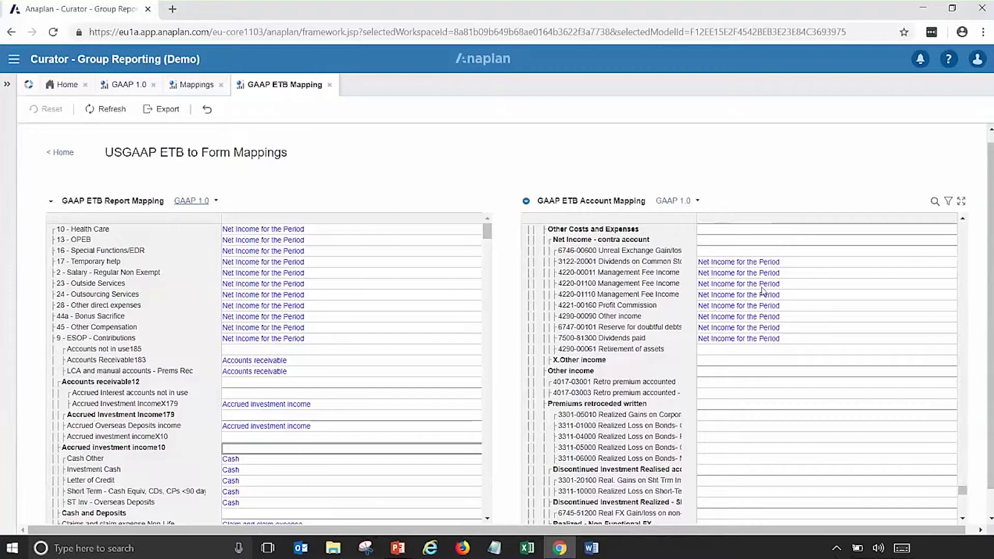
click(330, 86)
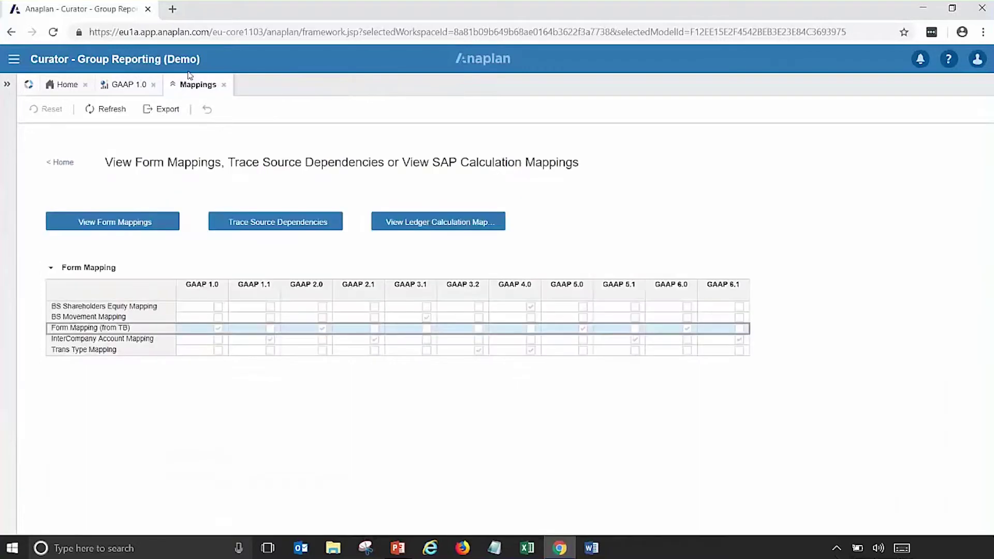
Step: Revisit the balance sheet, open the USGAAP Validations from the home dashboard, and trace the Form 1.0 Total Assets check back to the balance sheet
click(140, 85)
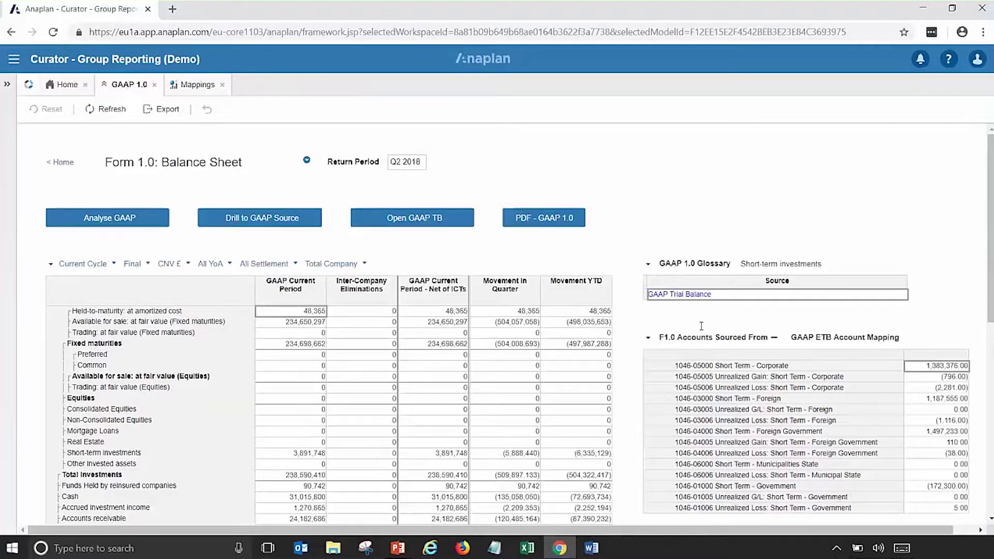
click(63, 88)
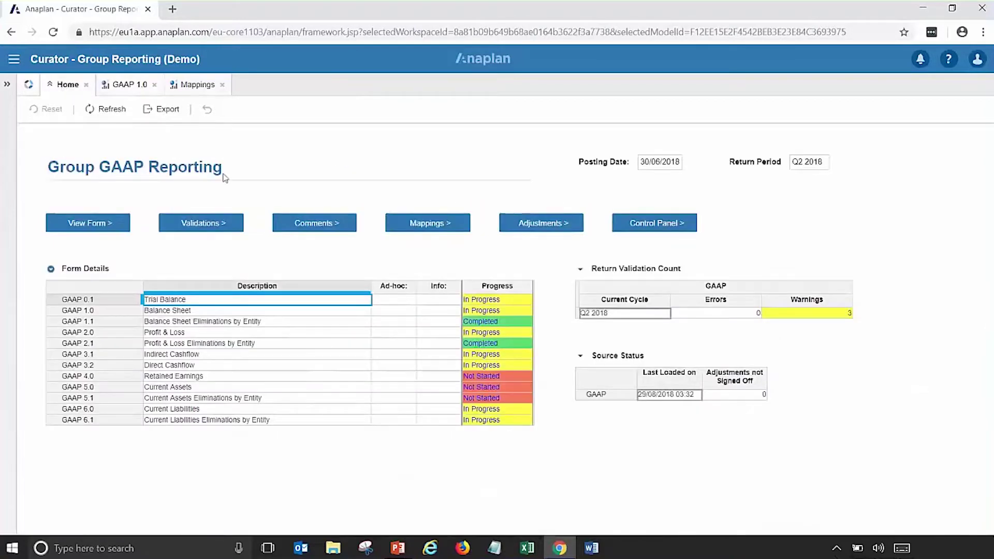
click(195, 227)
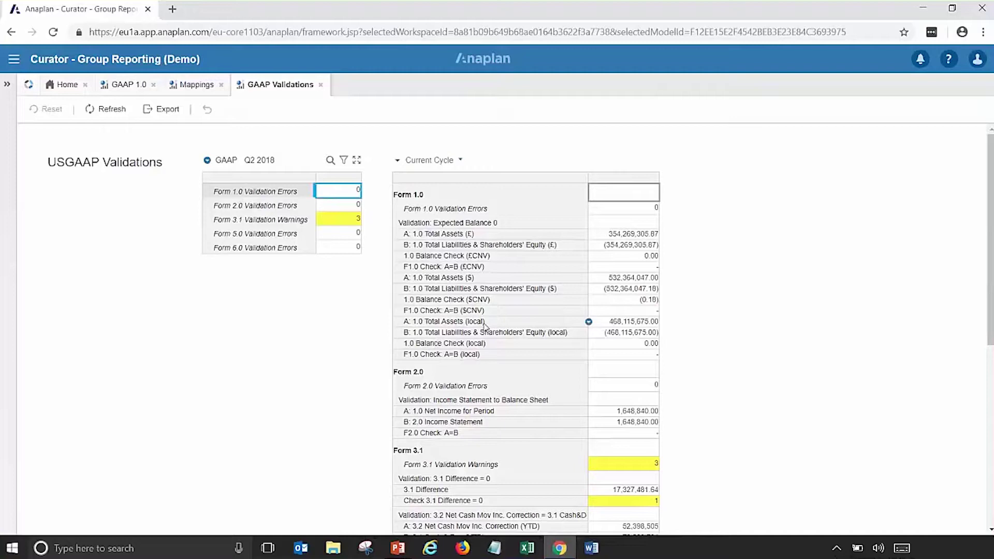
click(589, 321)
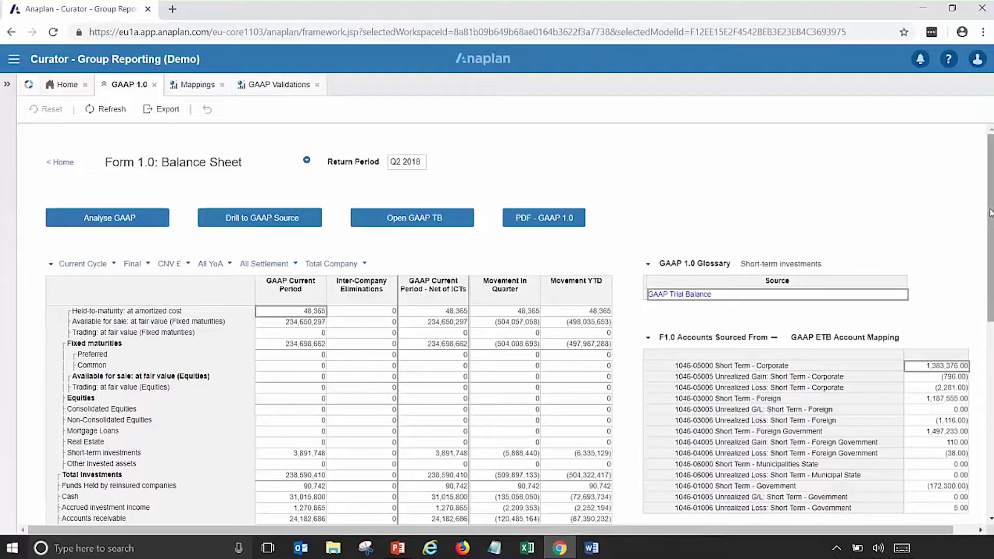
Step: Compare the source accounts behind Reinsurance recoverable on unpaid losses and on paid losses in the Form 1.0 balance sheet
drag(990, 213, 992, 282)
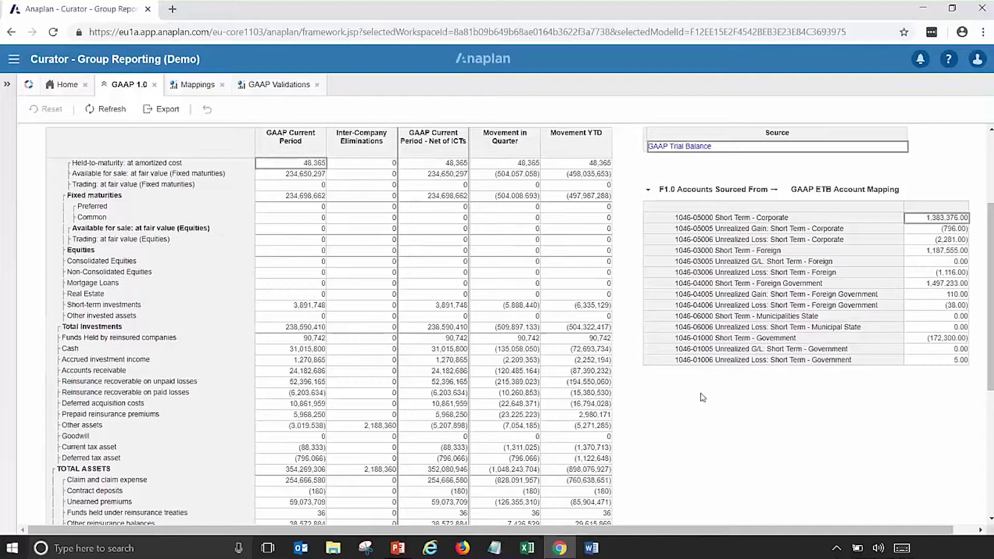
click(103, 382)
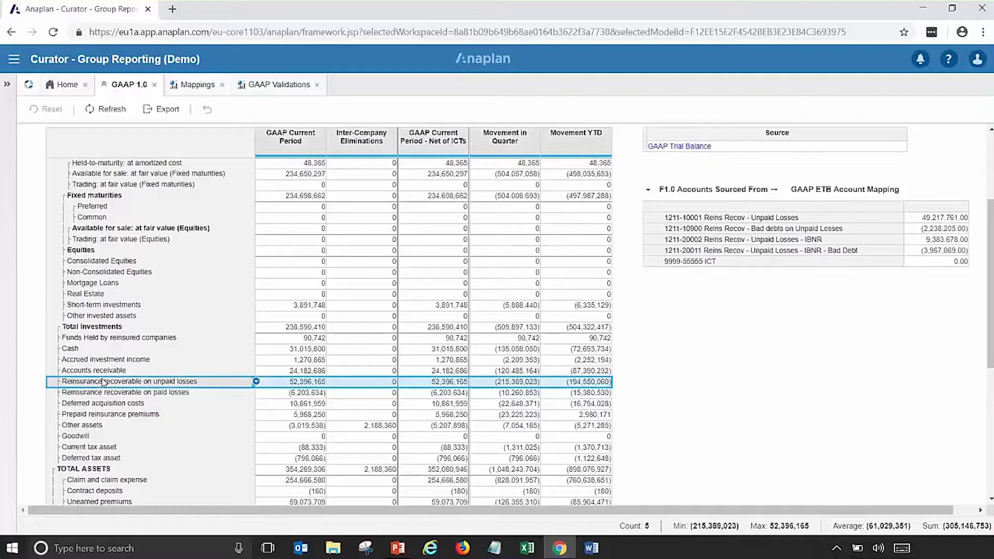
click(105, 394)
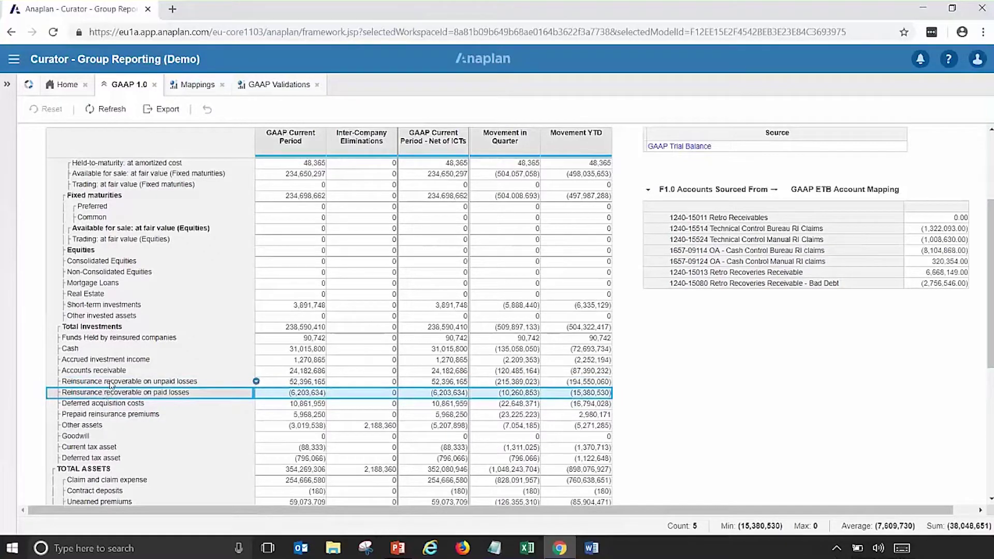
click(112, 384)
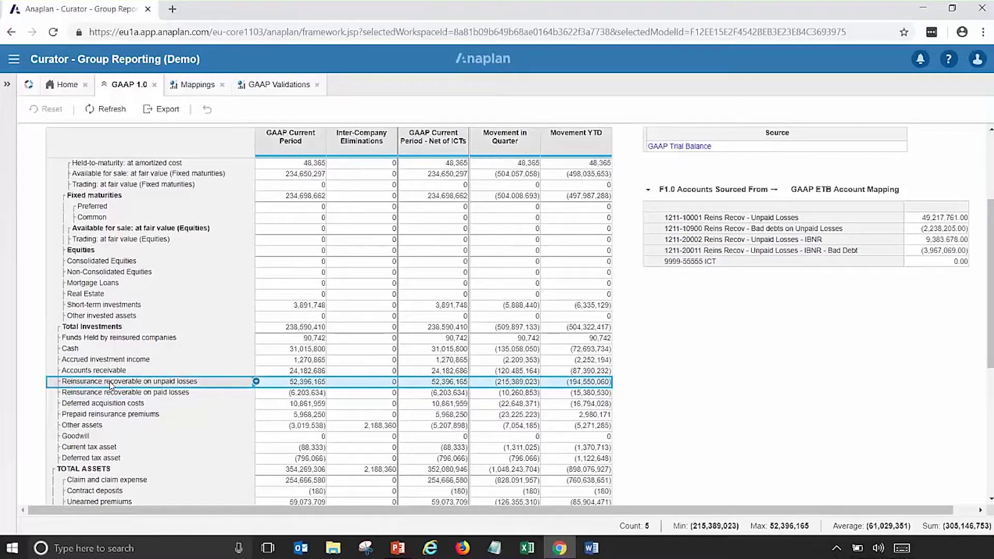
Step: Drill from source account 1211-10001 Reins Recov - Unpaid Losses to its GAAP source lines
click(700, 217)
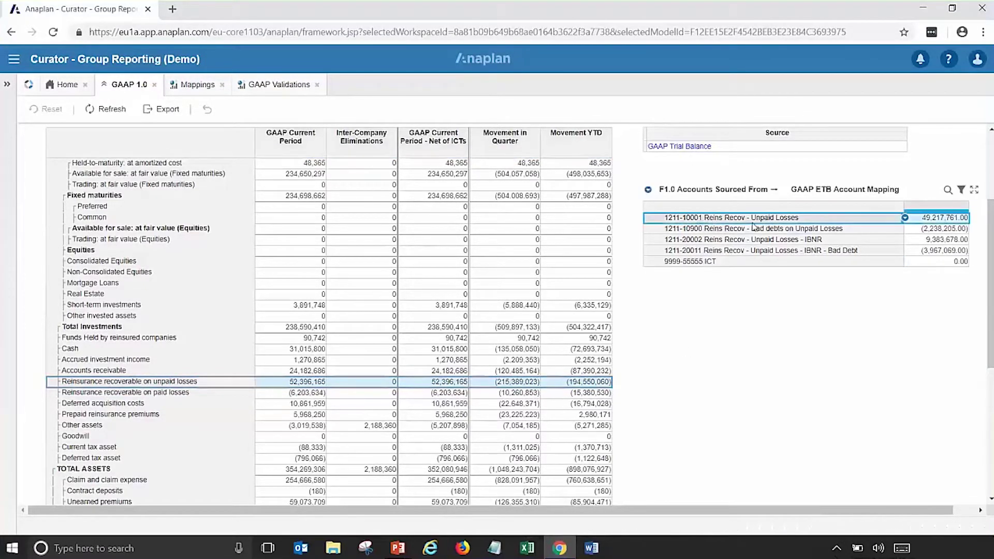
scroll(680, 234, up, 3)
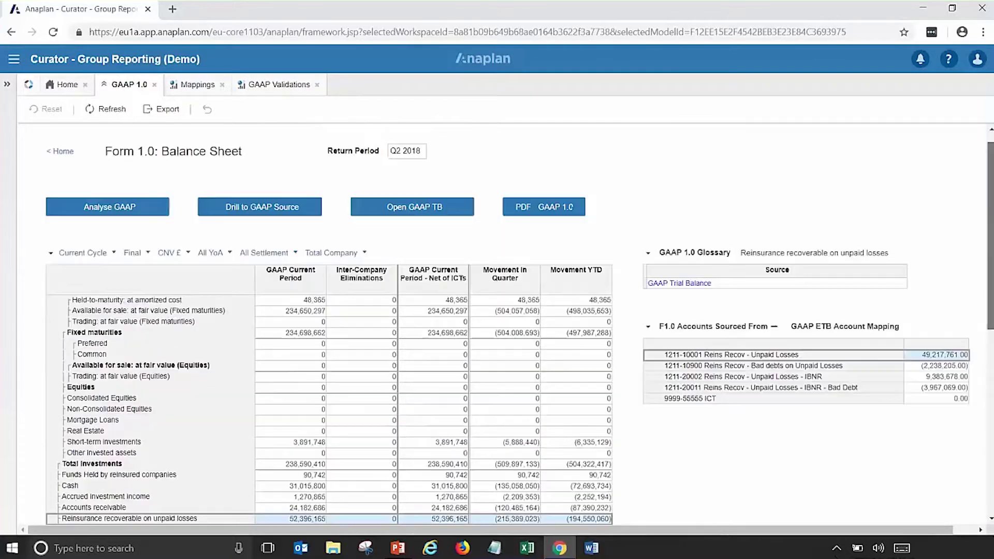
click(244, 219)
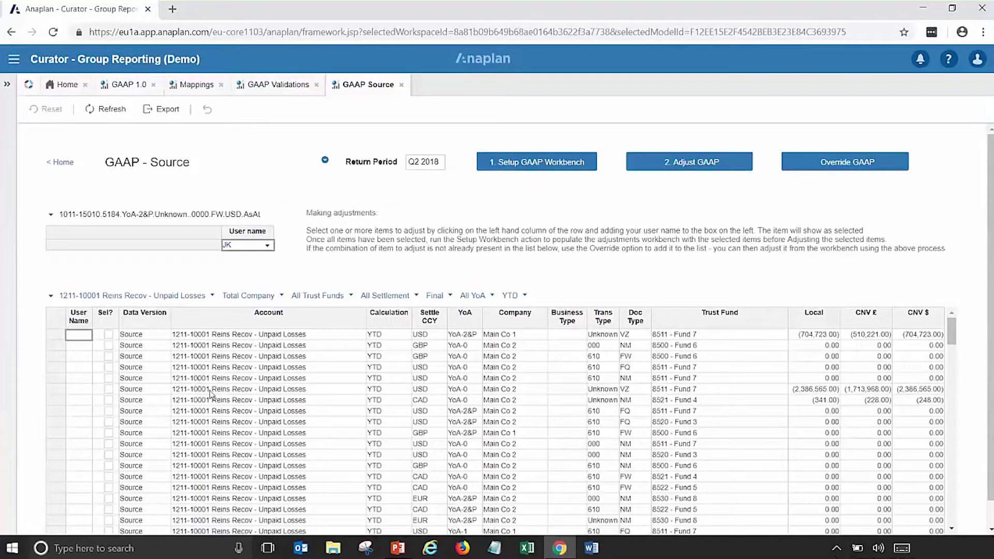
mouse_move(947, 333)
mouse_down()
mouse_move(955, 420)
mouse_move(958, 333)
mouse_up()
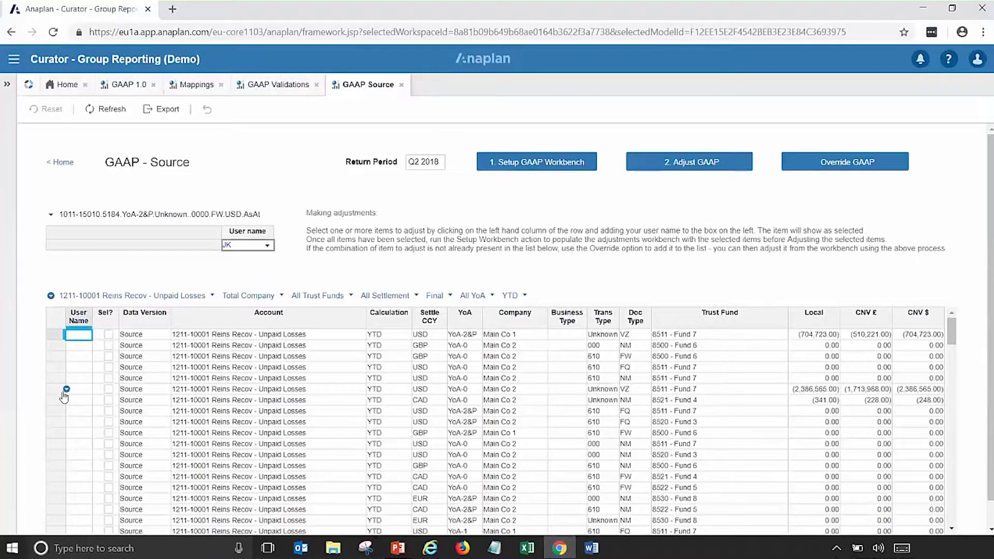
Step: Select the 1211-10001 GBP, YoA-0, Main Co 2 line with doc type FW and 8500 - Fund 6 for adjustment by user JH
click(54, 358)
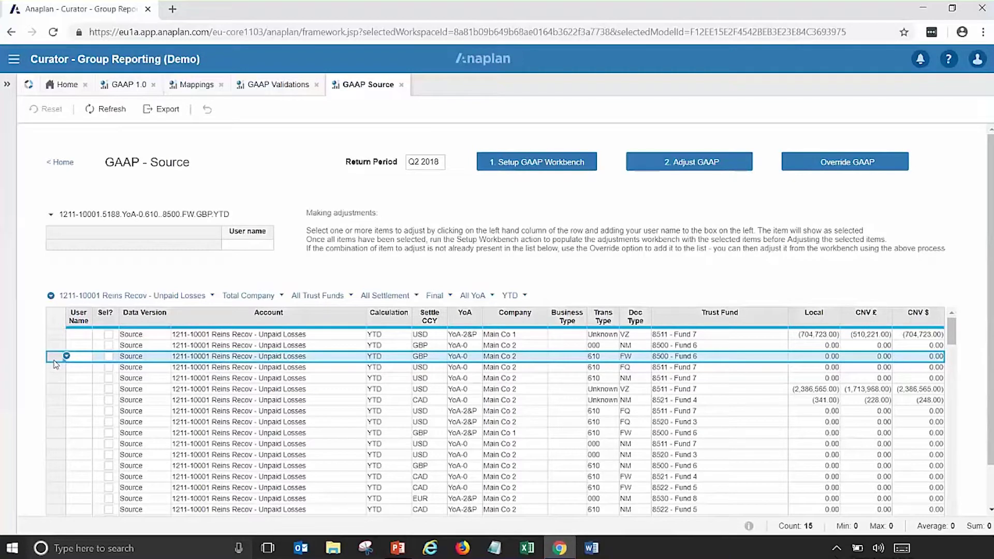
click(270, 247)
click(269, 247)
click(244, 259)
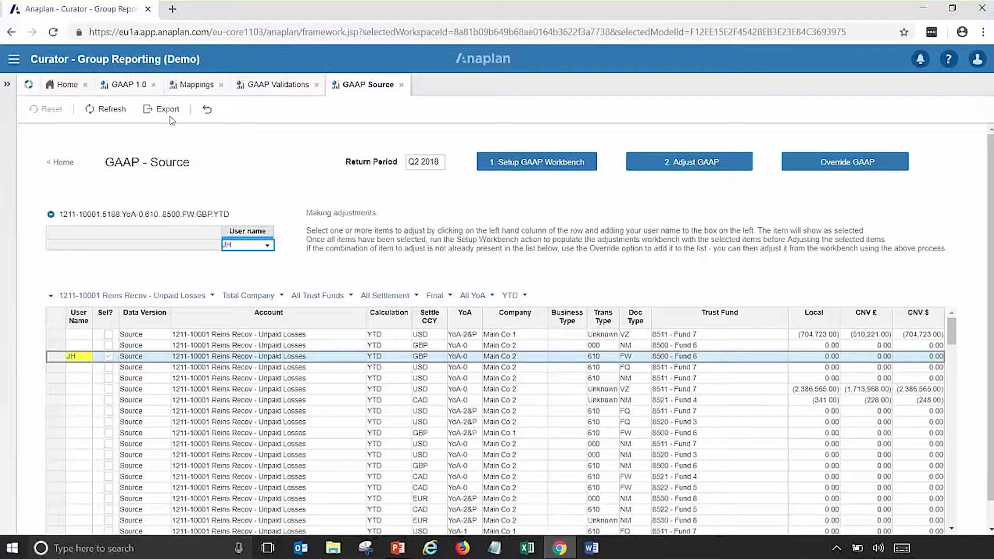
Step: Return to the balance sheet and drill from Reinsurance recoverable on paid losses to the source lines of 1240-15514 Technical Control Bureau RI Claims
click(125, 86)
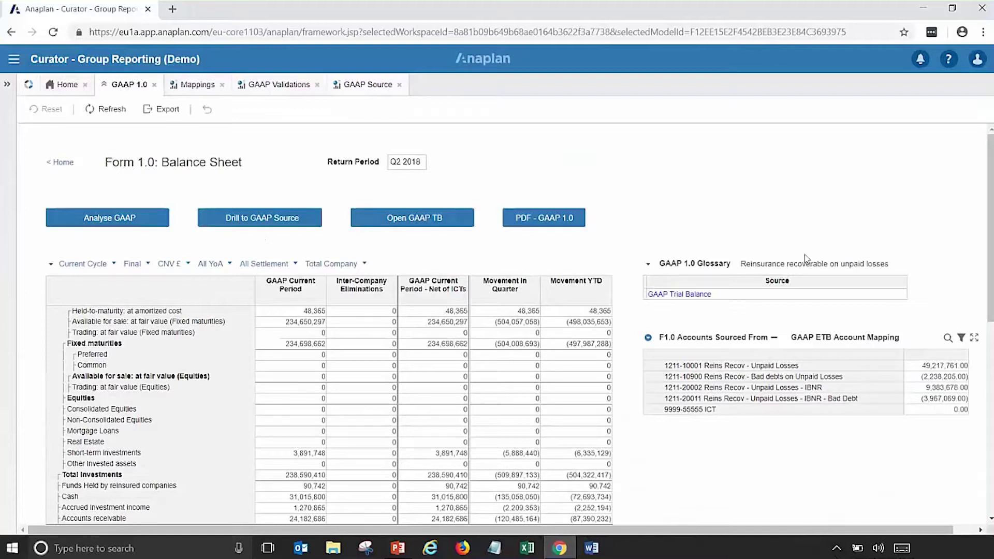
scroll(991, 275, down, 2)
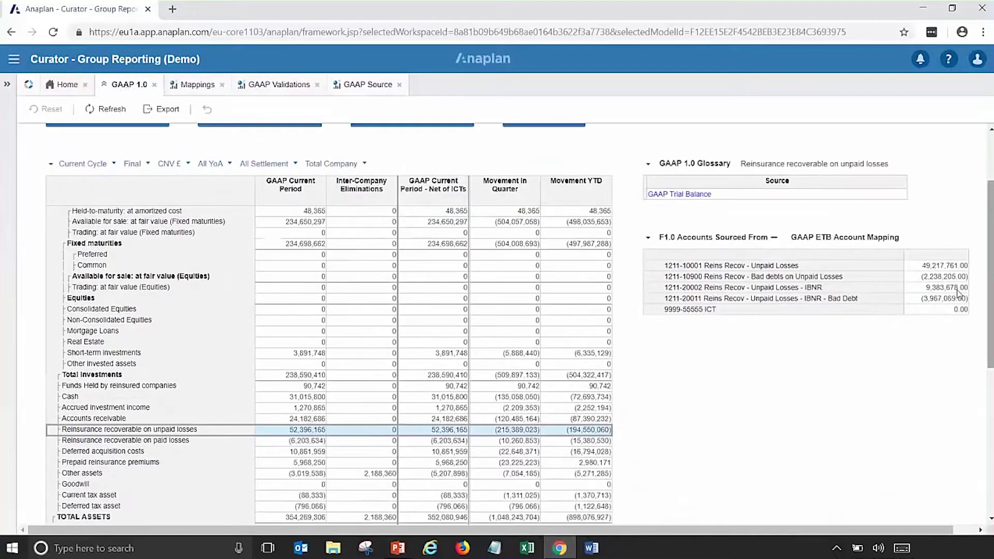
click(154, 441)
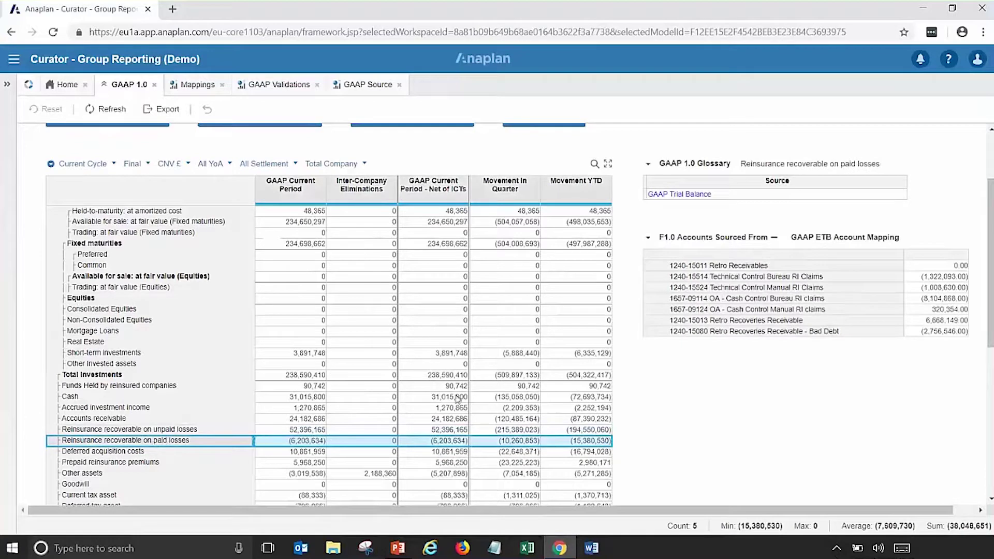
click(710, 277)
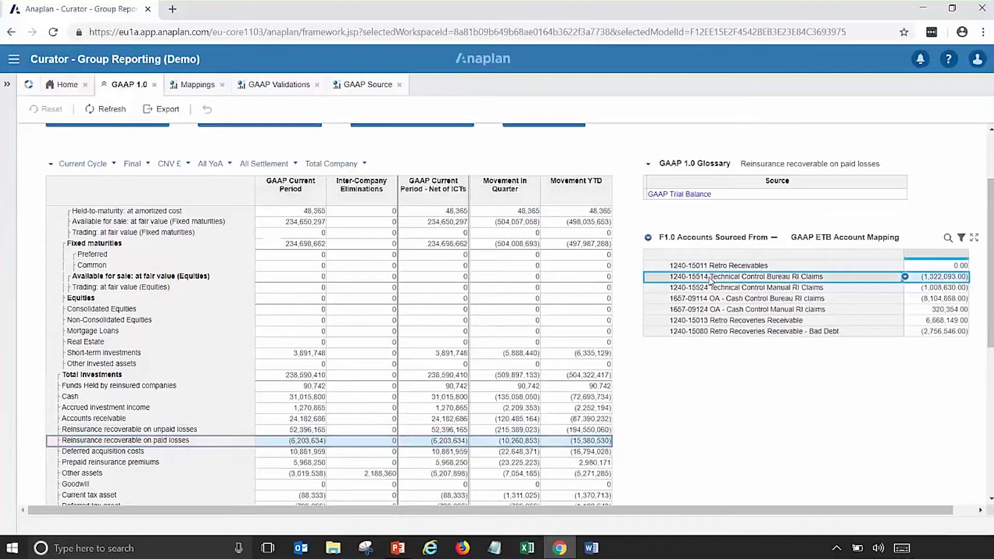
scroll(990, 303, up, 2)
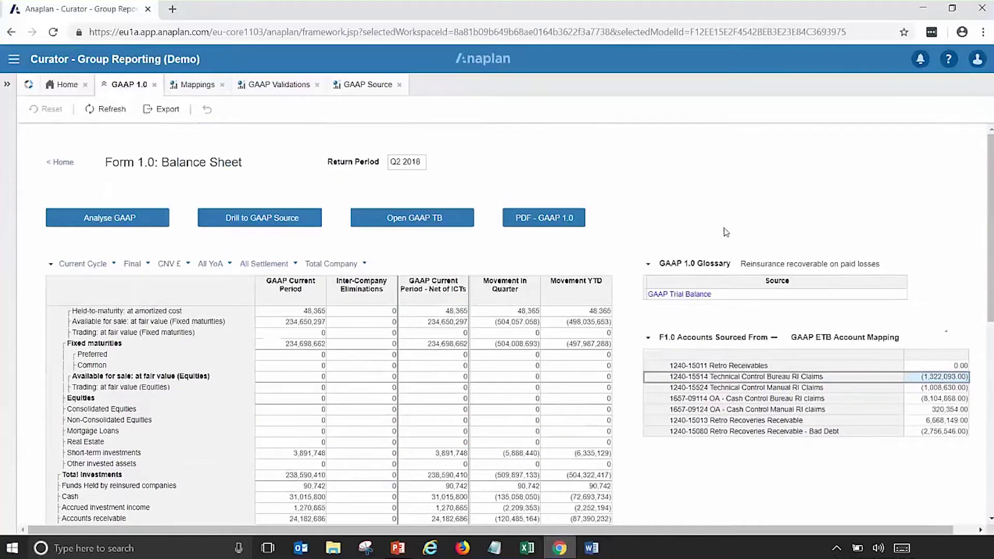
click(282, 218)
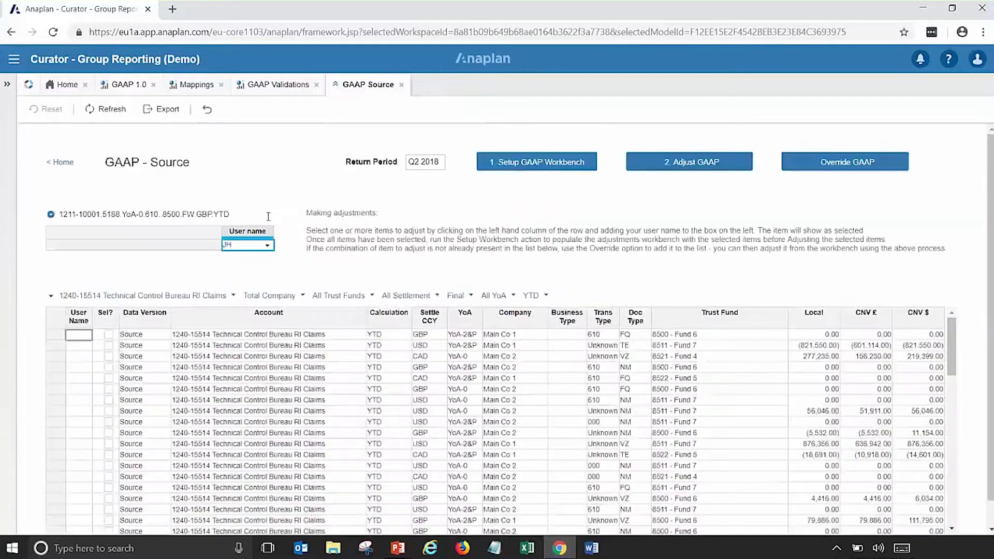
Step: Select the 1240-15514 GBP, YoA-0, Main Co 2 line with doc type FQ and 8500 - Fund 6 for adjustment by user JH
click(55, 389)
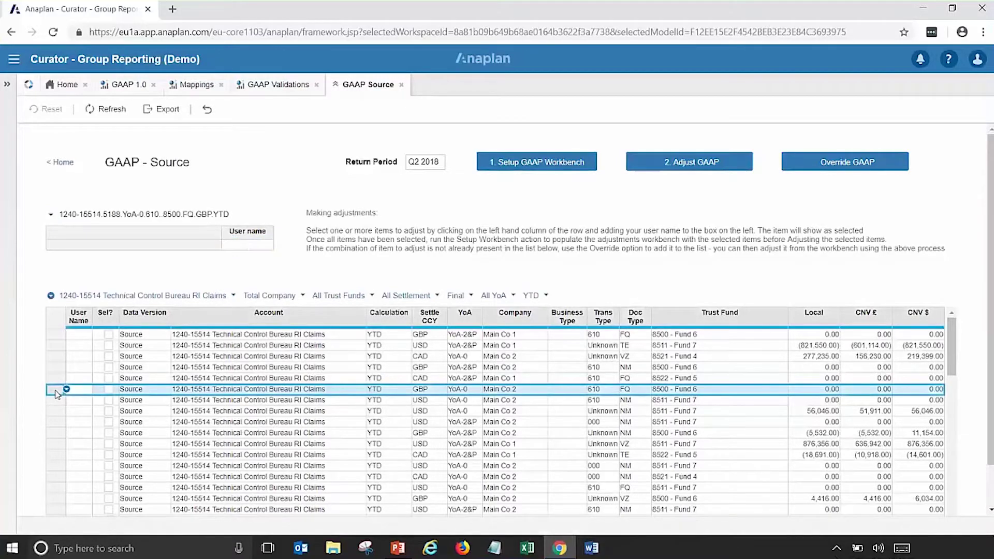
click(246, 249)
click(248, 247)
click(250, 262)
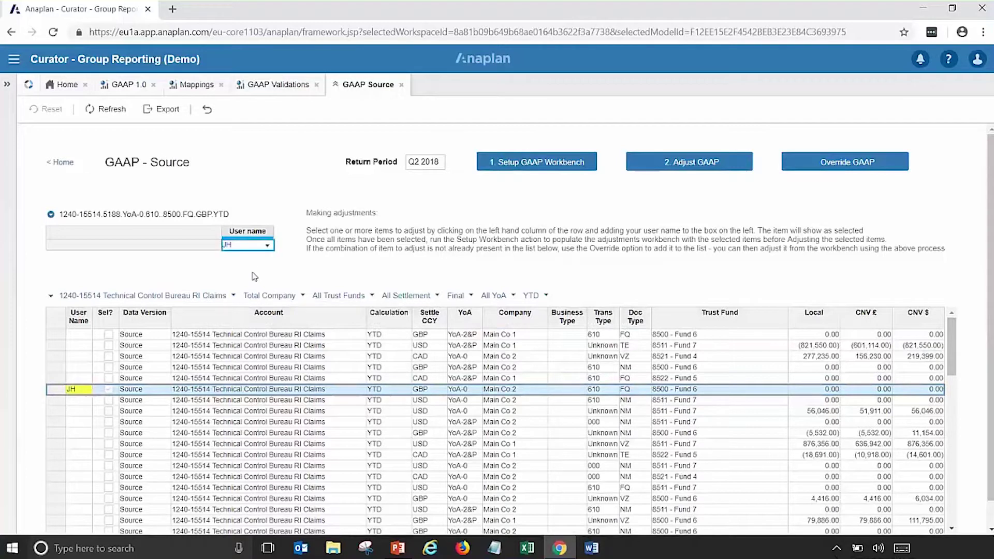
Step: Set up the GAAP workbench with the selected source lines and open the GAAP adjustments workbench
click(525, 165)
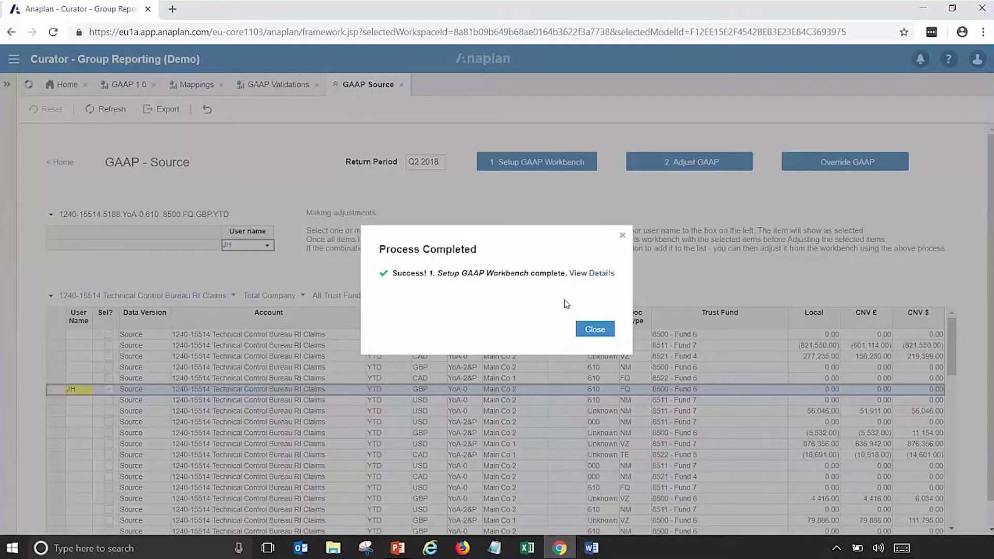
click(594, 330)
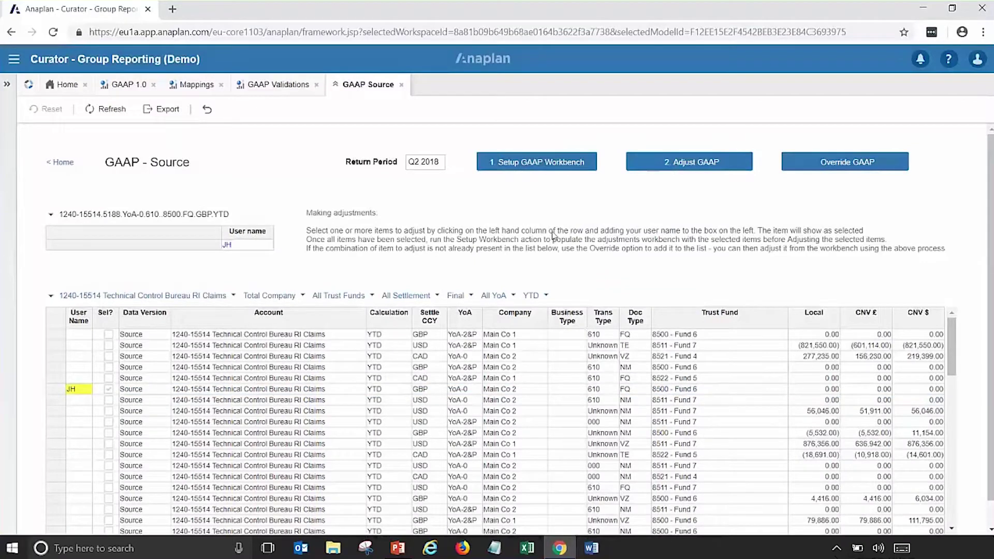
click(686, 163)
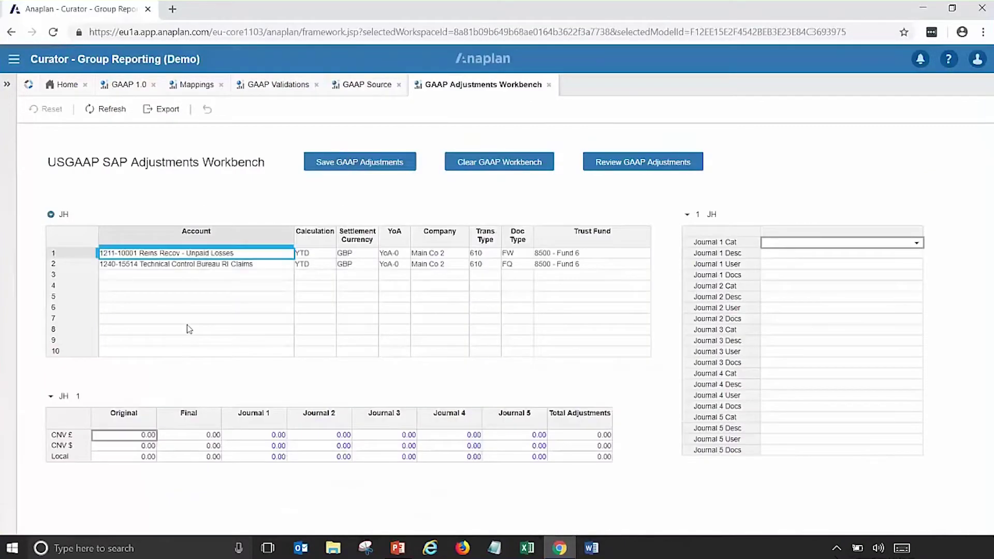
Step: Enter a Journal 1 adjustment of -10,000,000 for 1211-10001 Reins Recov - Unpaid Losses in CNV £, CNV $ and Local
click(77, 254)
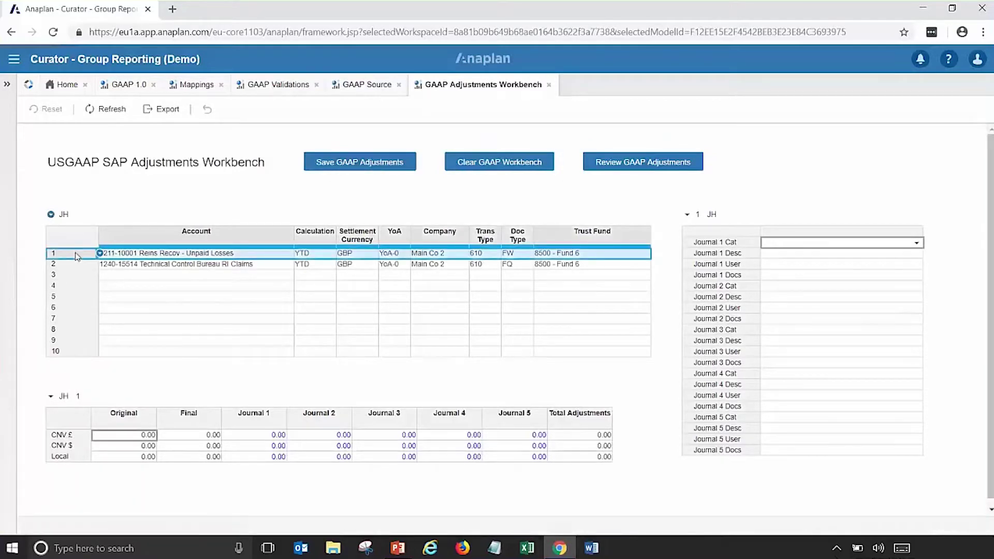
click(246, 436)
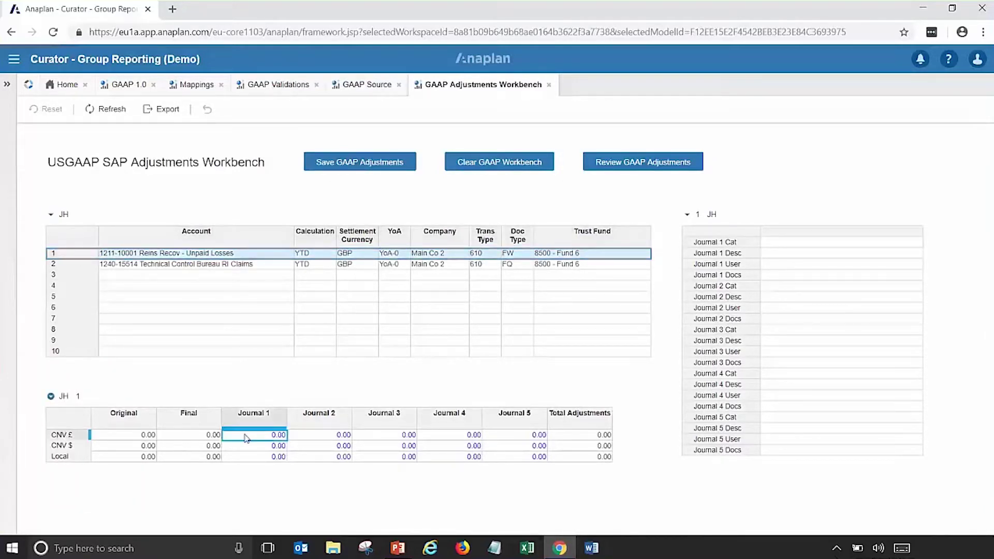
text(-10000000)
key(Return)
click(246, 436)
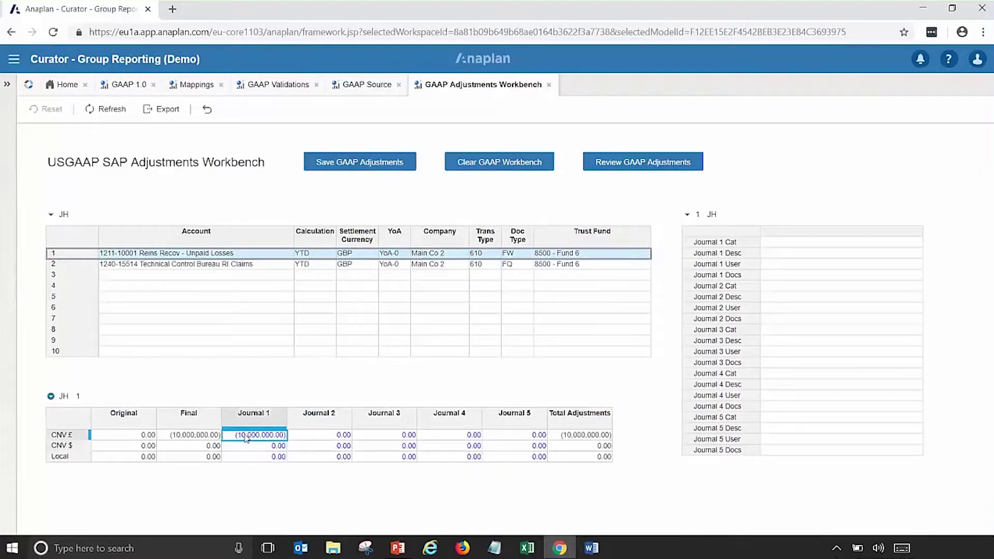
key(ctrl+c)
key(Down)
key(ctrl+v)
key(Down)
key(ctrl+v)
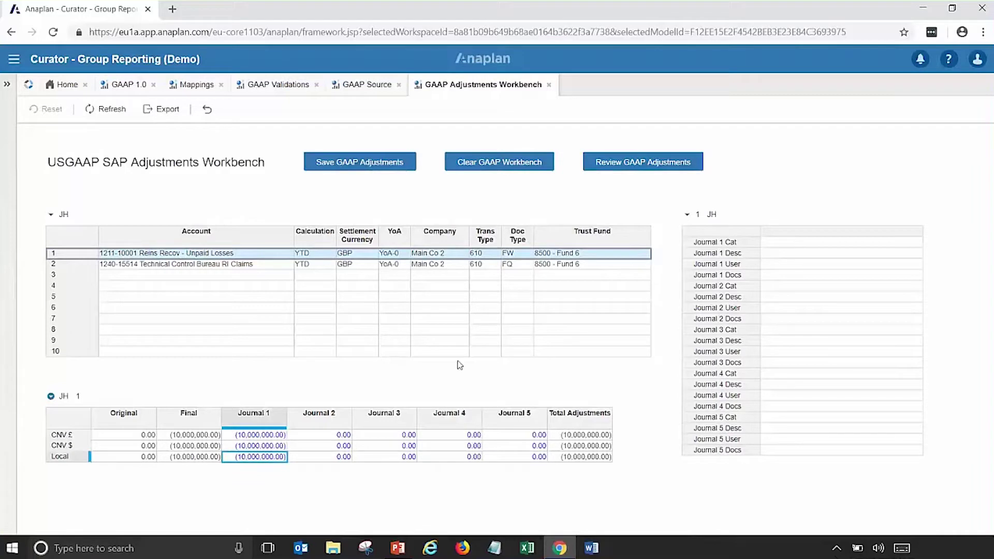
Step: Give Journal 1 of the Unpaid Losses line the category Other, the description "late adjustments" and the user JH
click(762, 243)
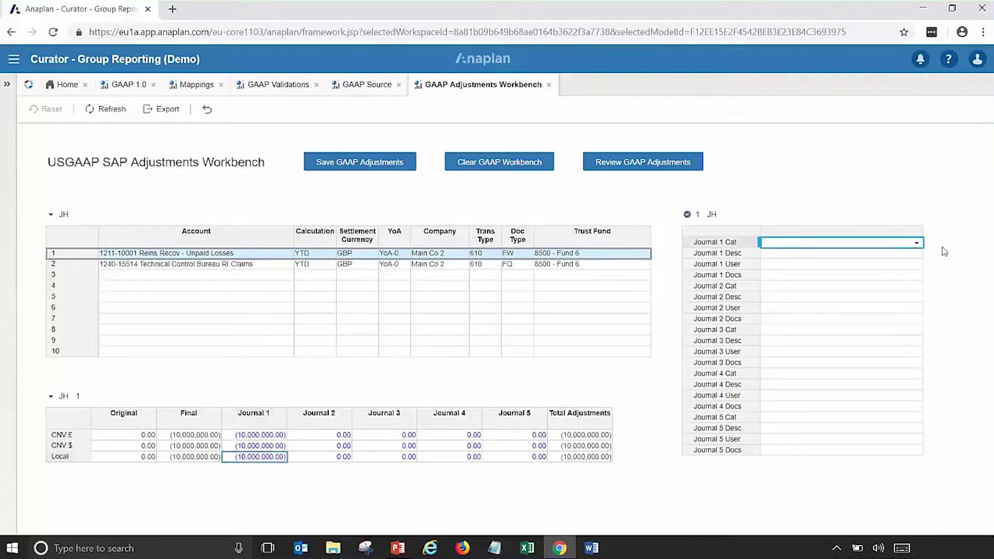
click(916, 243)
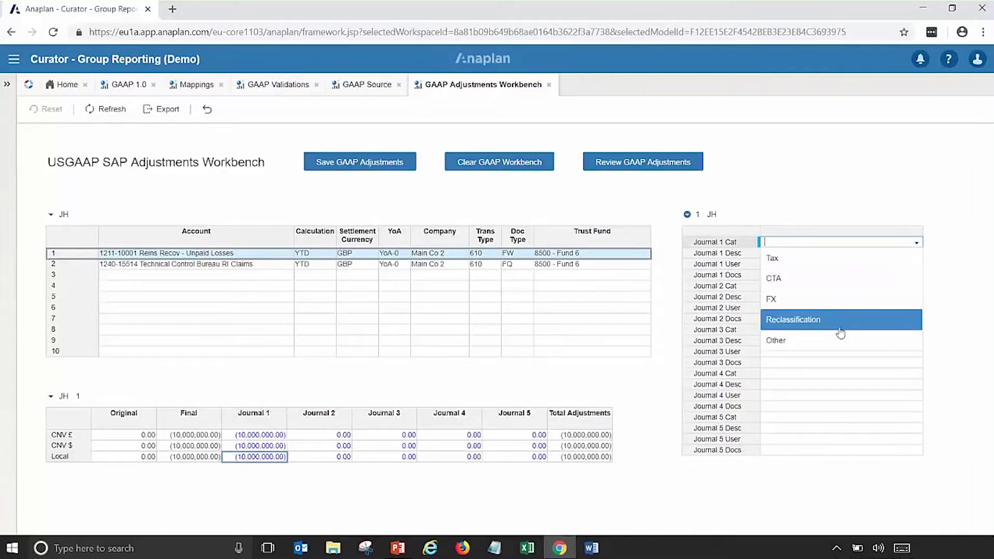
click(838, 341)
click(774, 259)
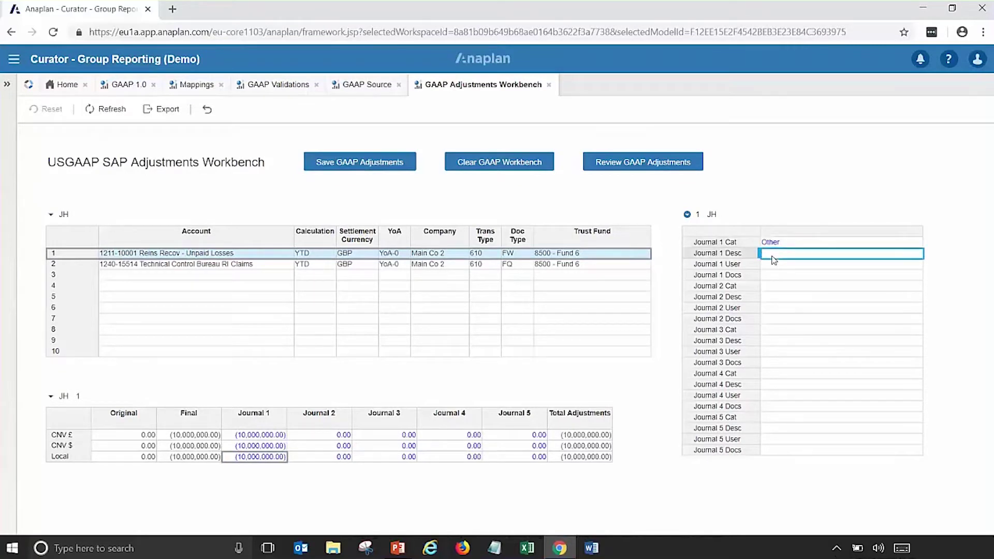
text(late adjustments)
key(Return)
click(908, 265)
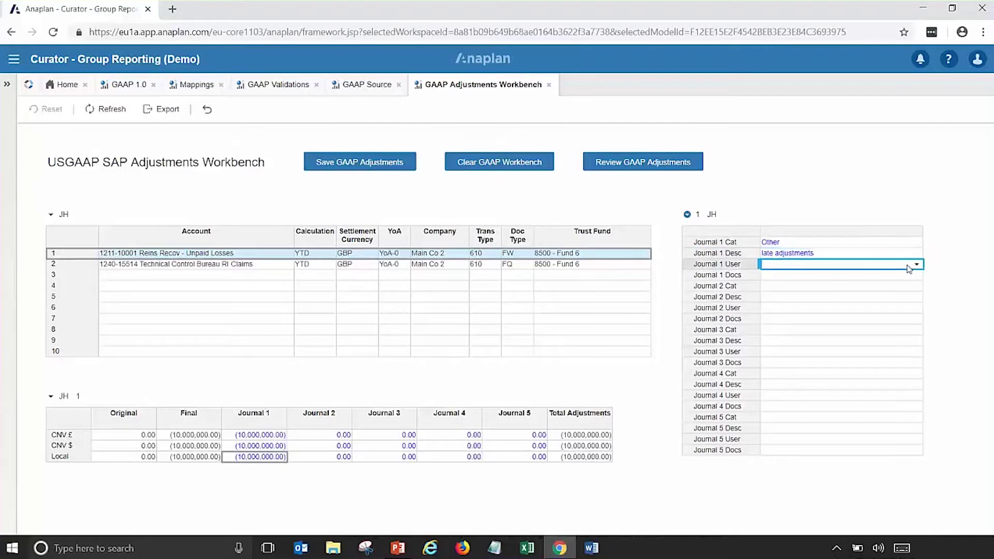
click(917, 265)
click(820, 284)
Step: Enter a Journal 1 adjustment of 9,000,000 for 1240-15514 Technical Control Bureau RI Claims in CNV £, CNV $ and Local
click(149, 265)
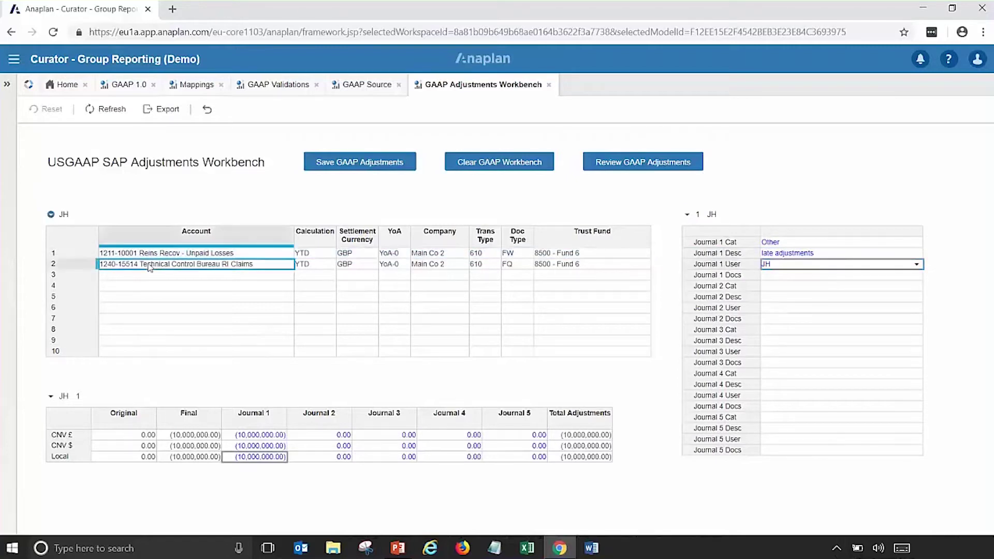
click(74, 265)
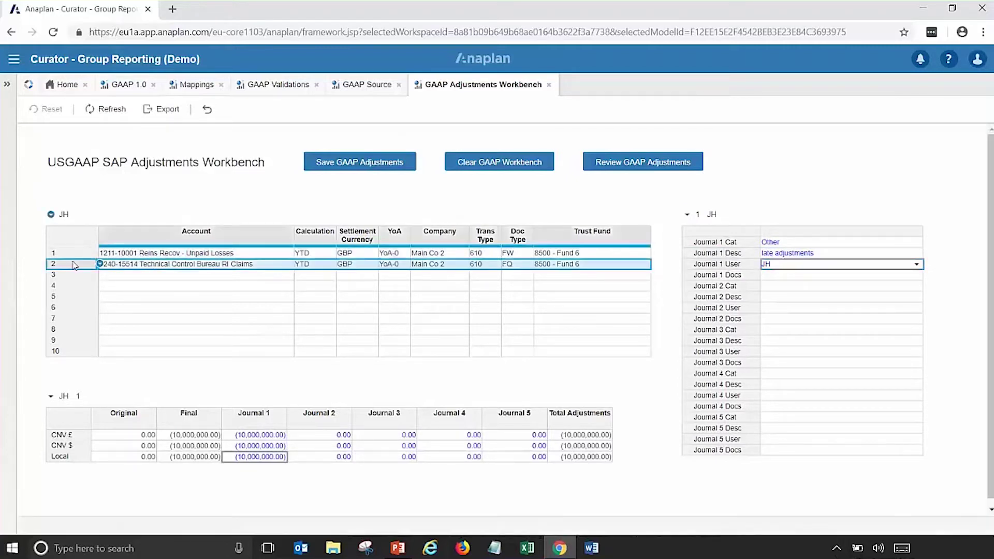
click(259, 436)
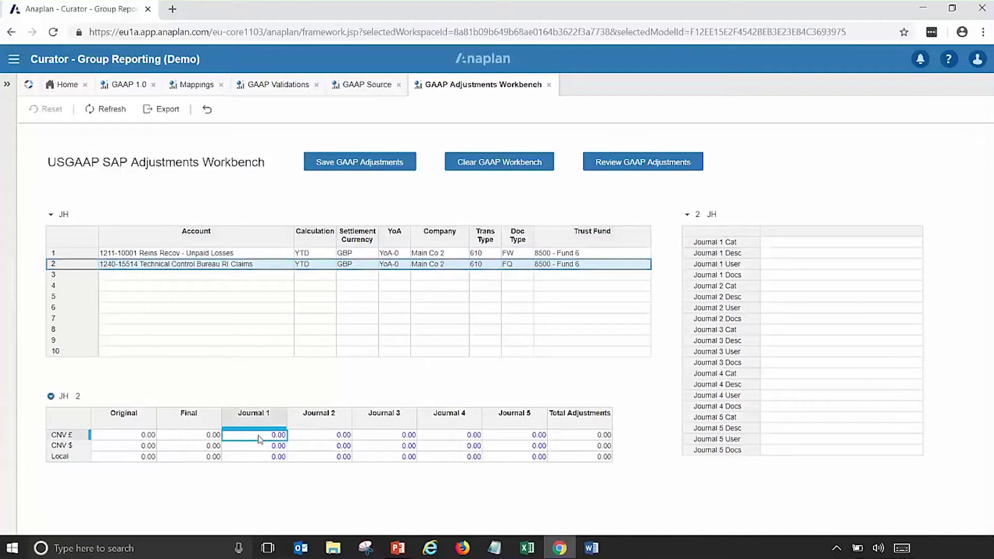
text(9000000)
key(Return)
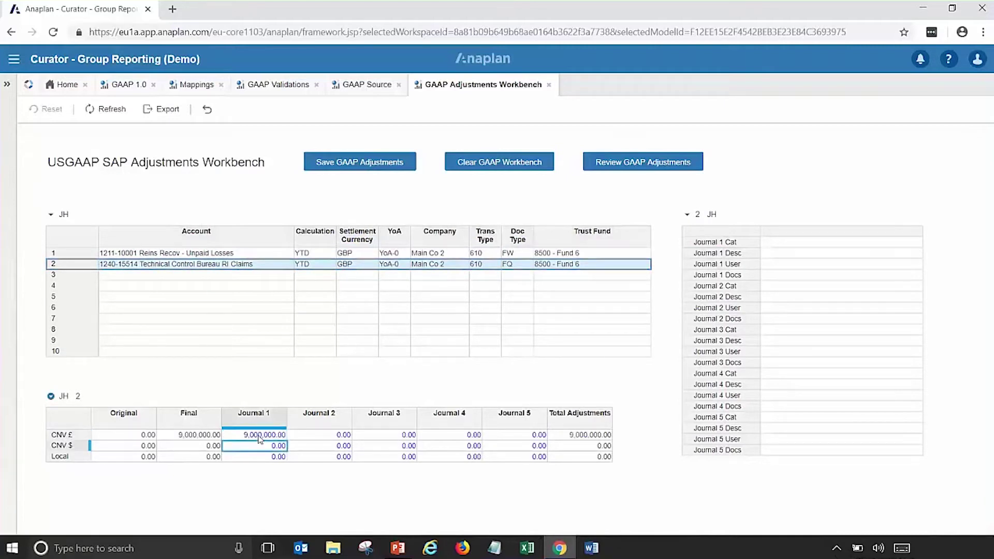
key(ctrl+c)
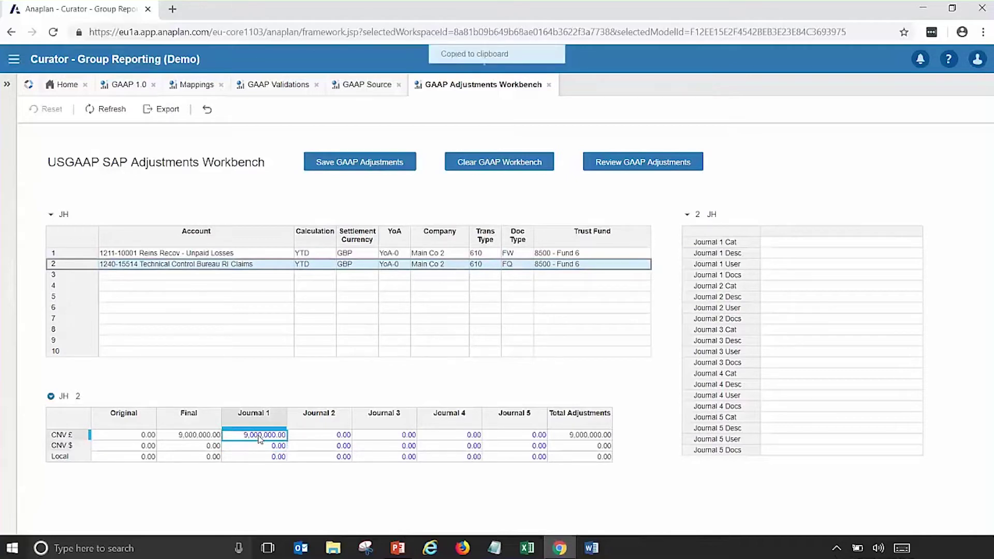
key(Down)
key(ctrl+v)
key(Down)
key(ctrl+v)
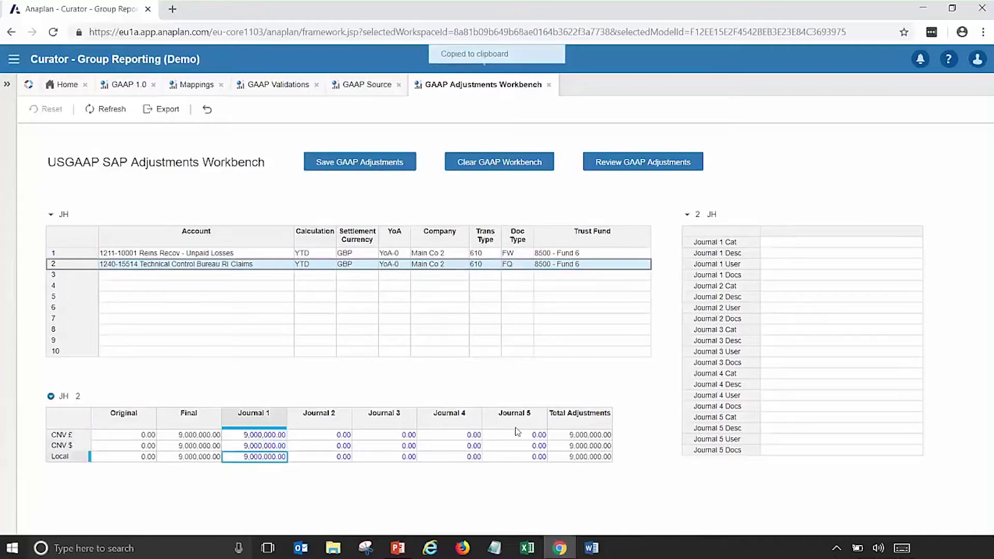
Step: Give Journal 1 of the Technical Control Bureau RI Claims line the category Other, the description "late adjustments" and the user JH
double_click(815, 242)
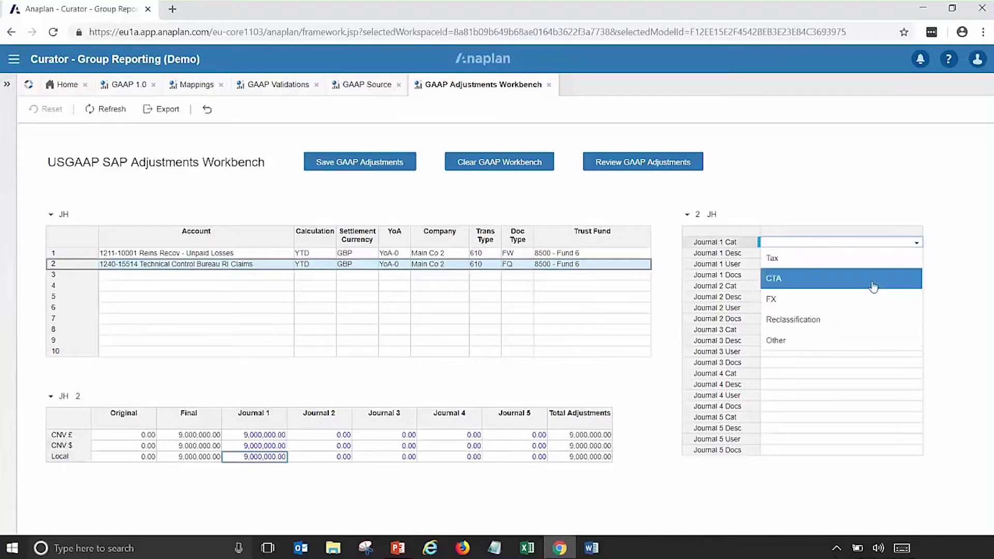
click(792, 342)
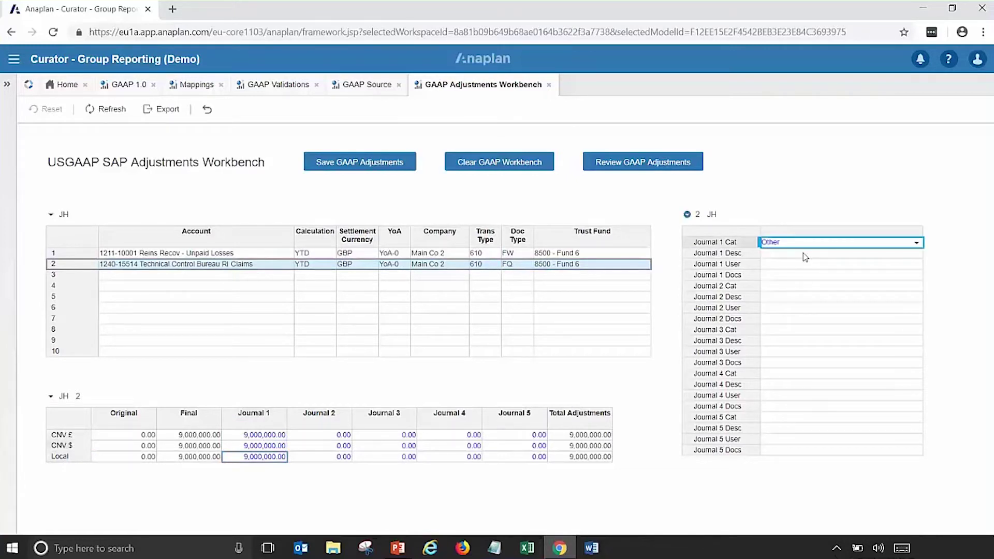
click(803, 254)
text(late )
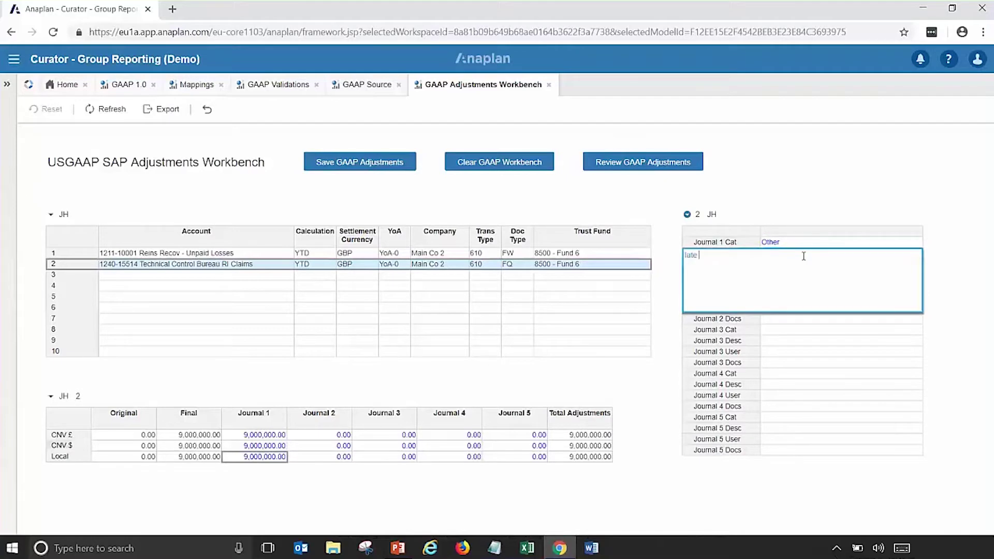
text(adjustments)
click(808, 333)
click(818, 264)
click(816, 266)
click(792, 284)
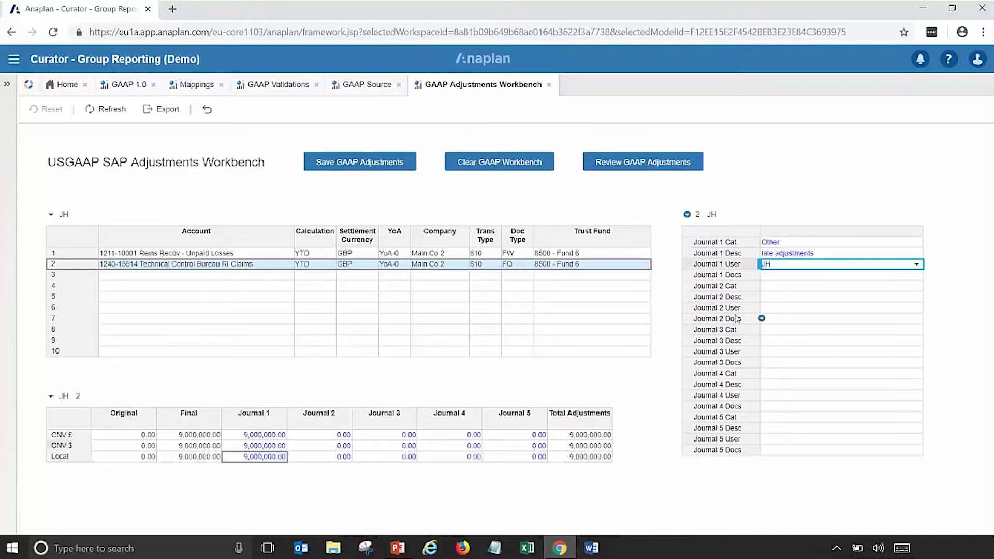
Step: Save the GAAP adjustments and open the GAAP adjustments review and sign-off page
click(346, 165)
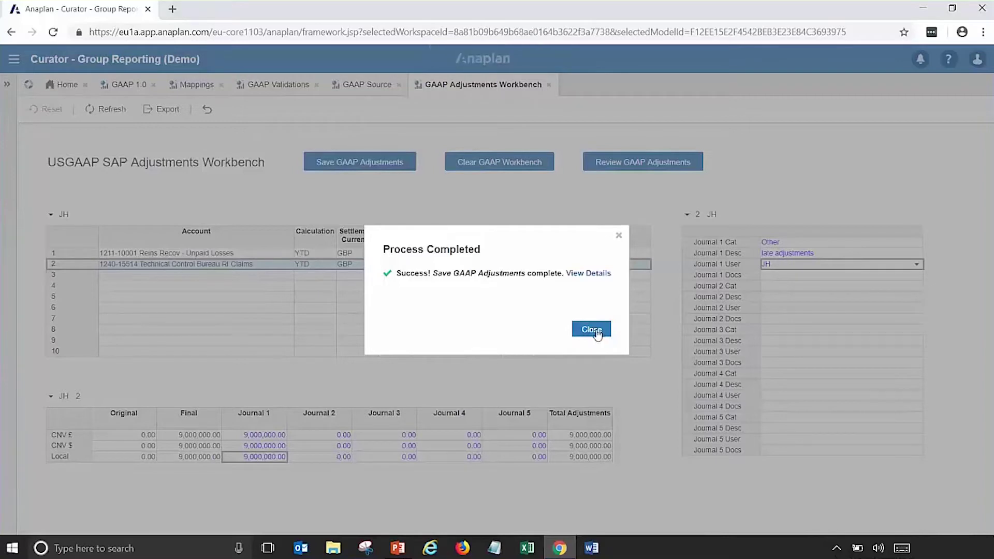
click(598, 334)
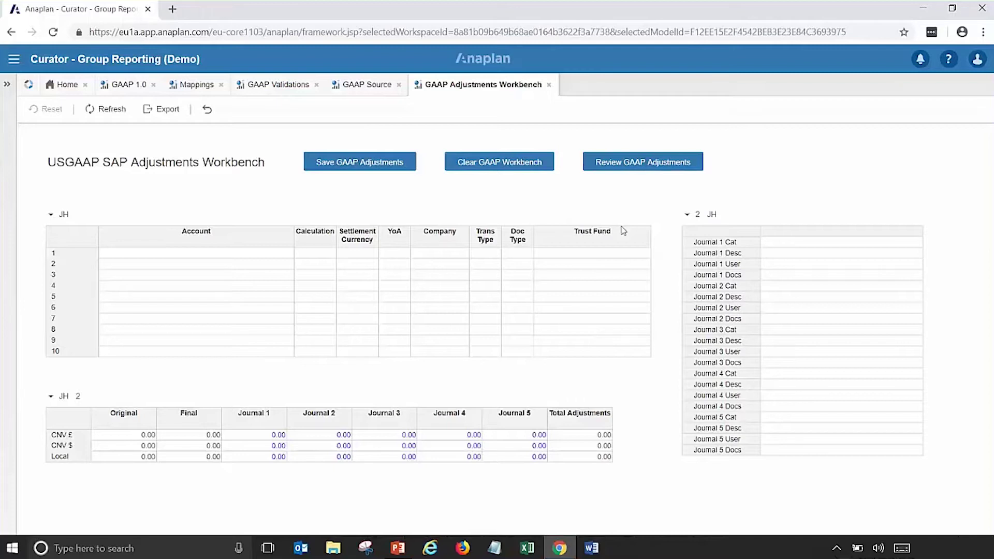
click(613, 164)
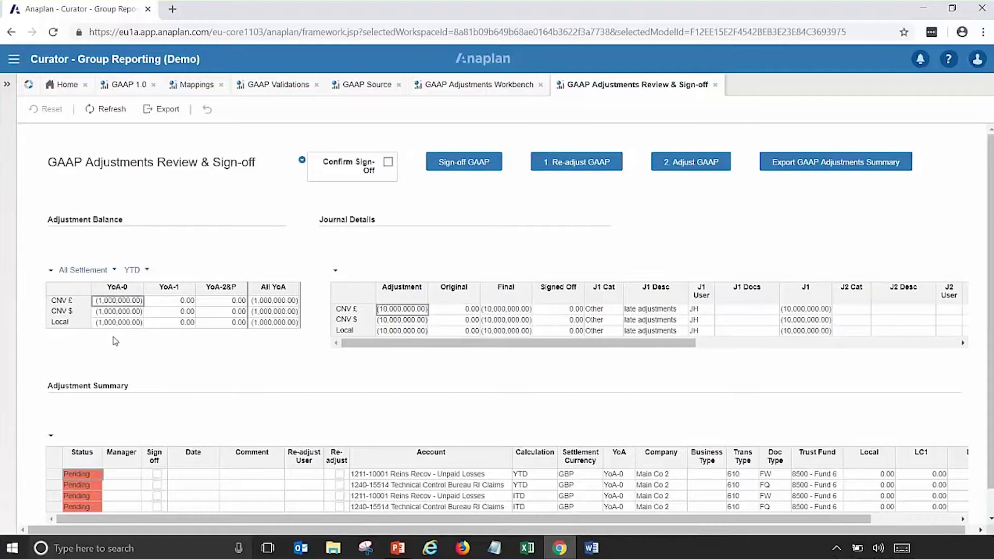
Step: Examine the home page's validation count, the Form 1.0 balance checks and the balance line of the Form 1.0 balance sheet
click(65, 85)
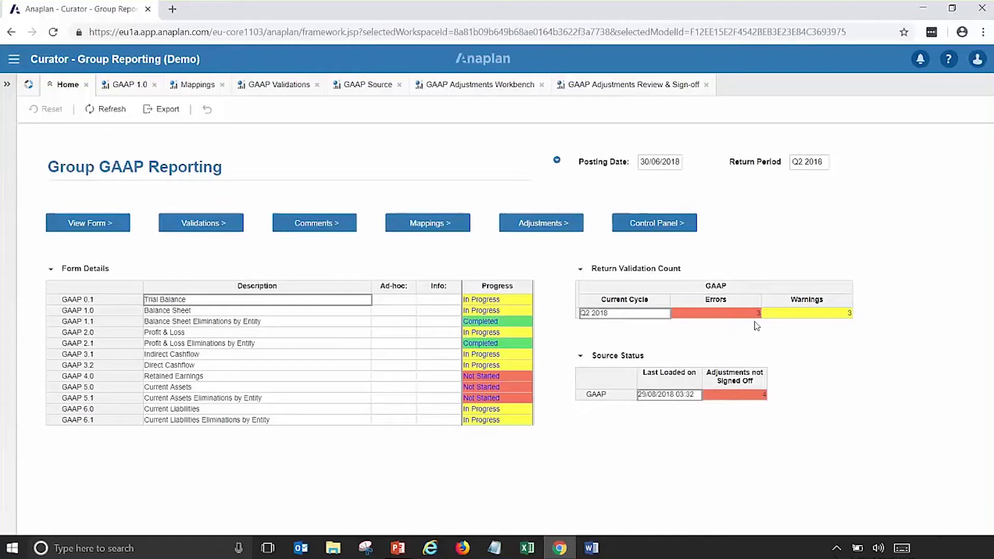
click(277, 85)
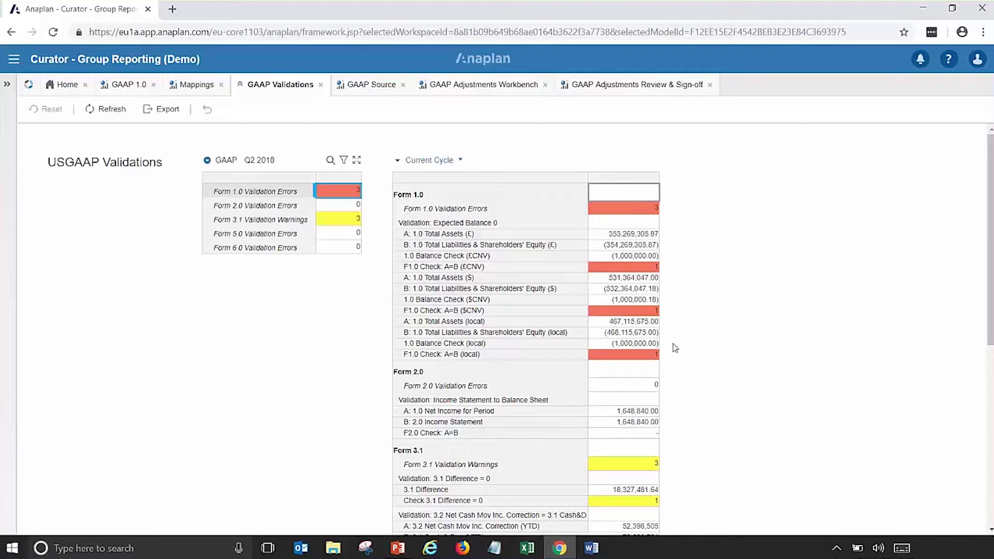
click(604, 88)
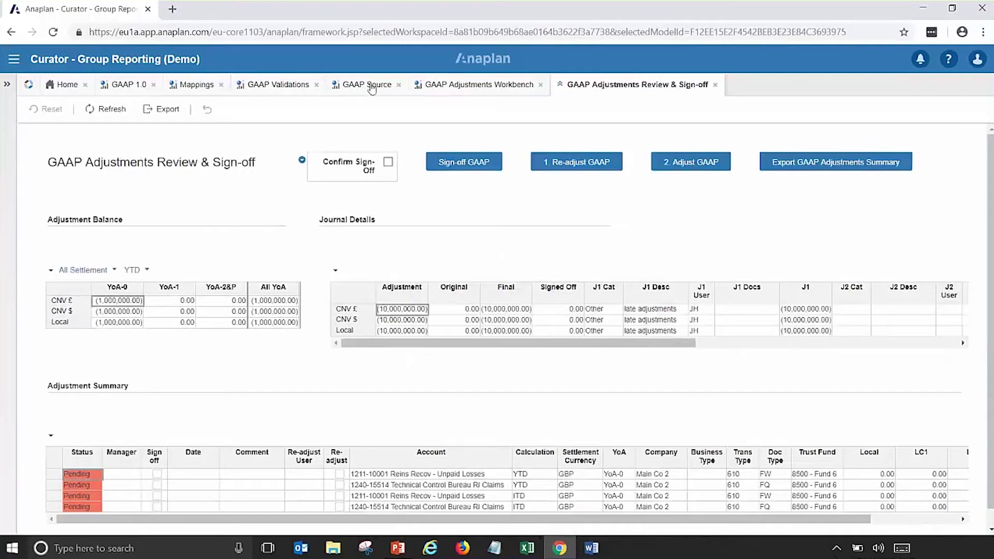
click(124, 85)
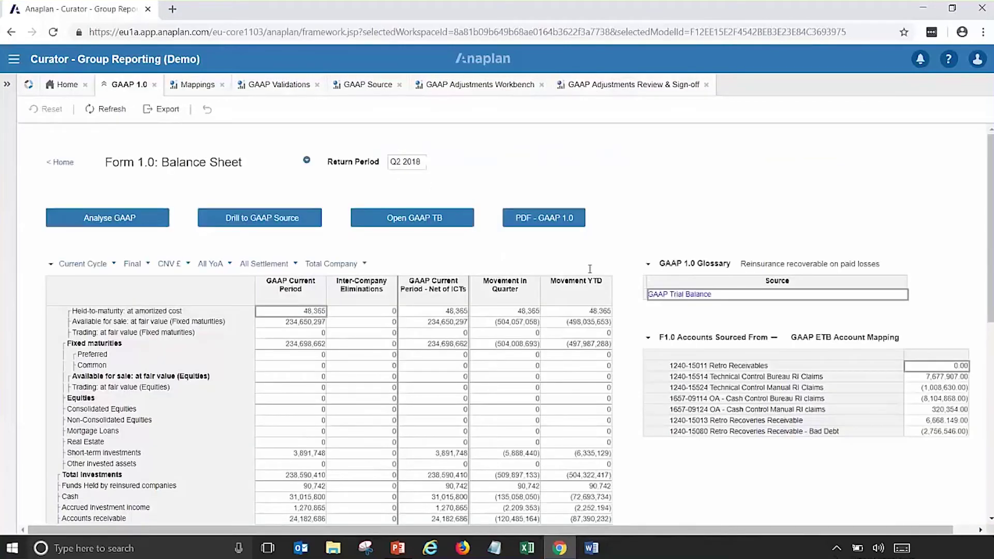
scroll(426, 184, down, 5)
scroll(989, 210, down, 4)
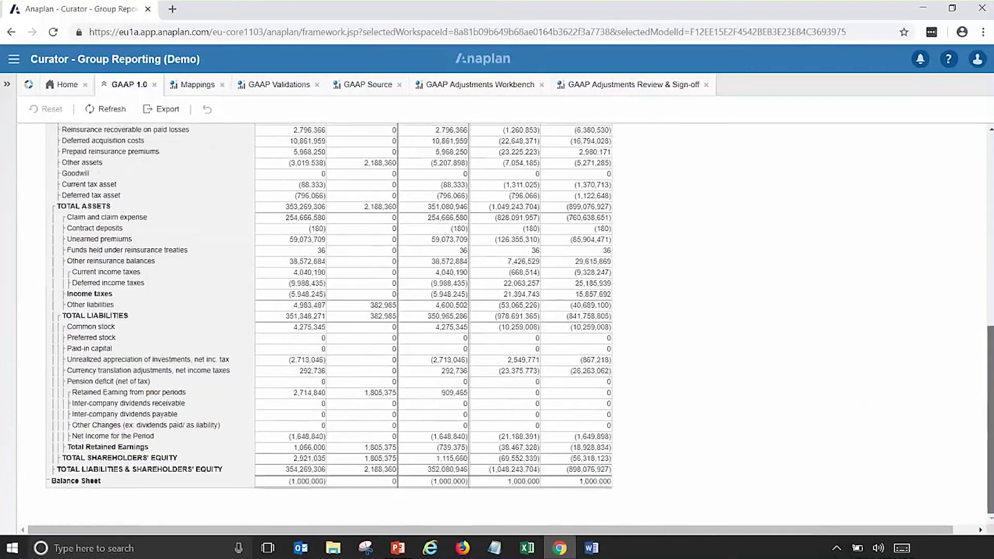
scroll(990, 210, up, 9)
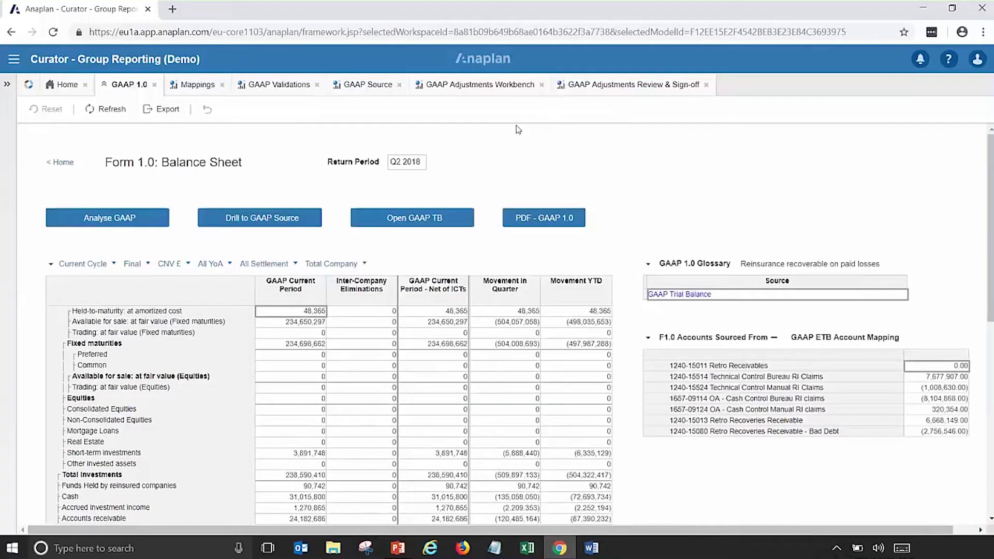
Step: In the adjustment review, assign JH as re-adjust user for the YTD line of 1240-15514 Technical Control Bureau RI Claims
click(584, 91)
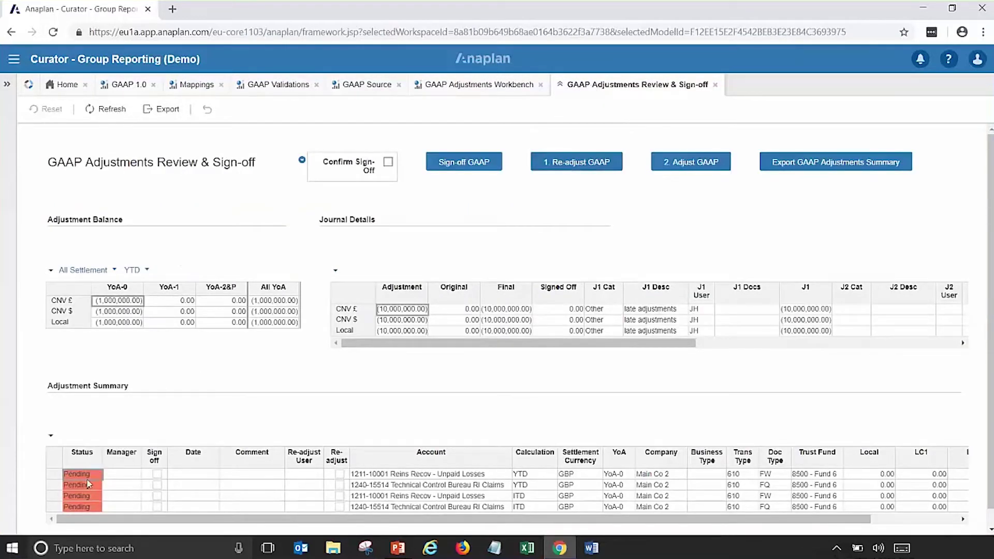
click(53, 486)
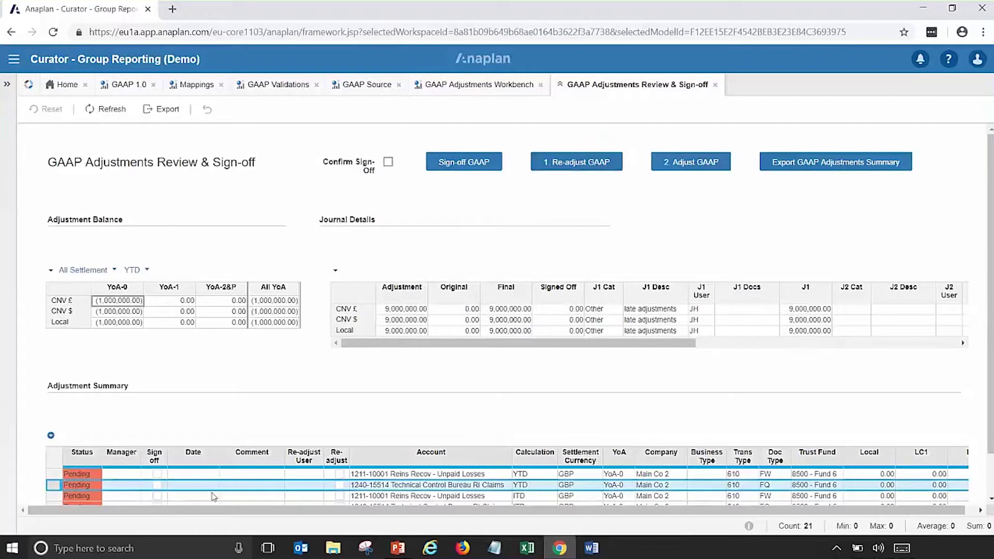
click(294, 485)
click(317, 486)
click(300, 500)
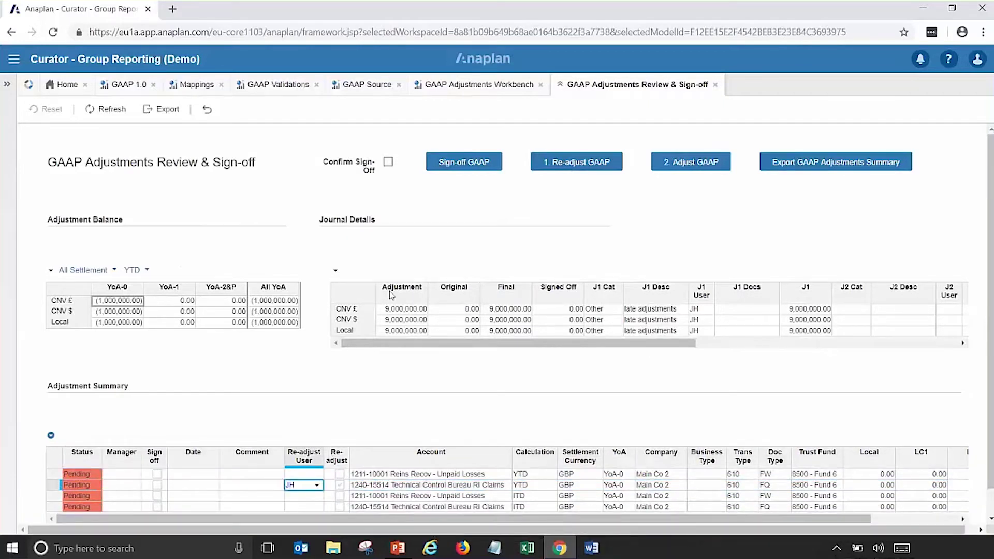
Step: Run the GAAP re-adjust process and open the flagged line in the adjustments workbench
click(576, 163)
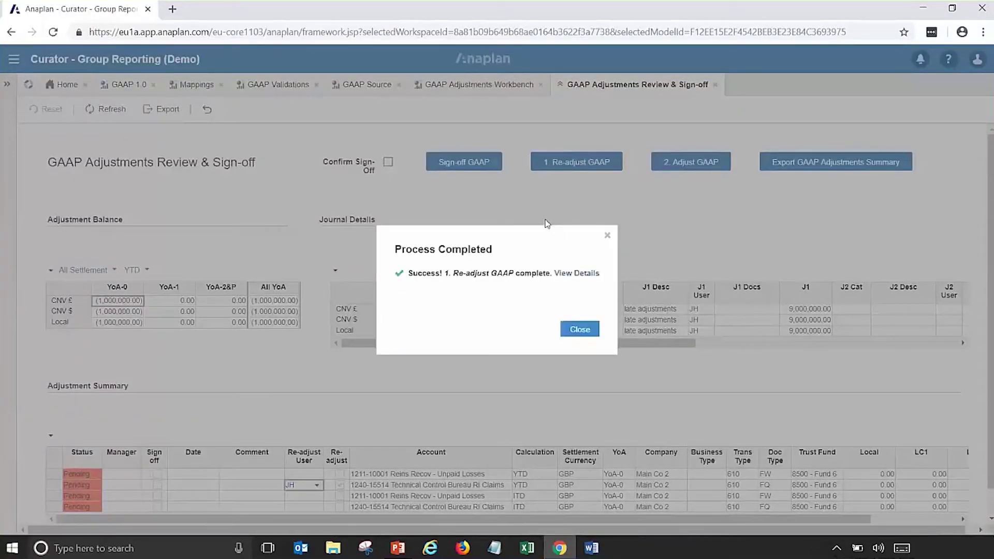
click(580, 329)
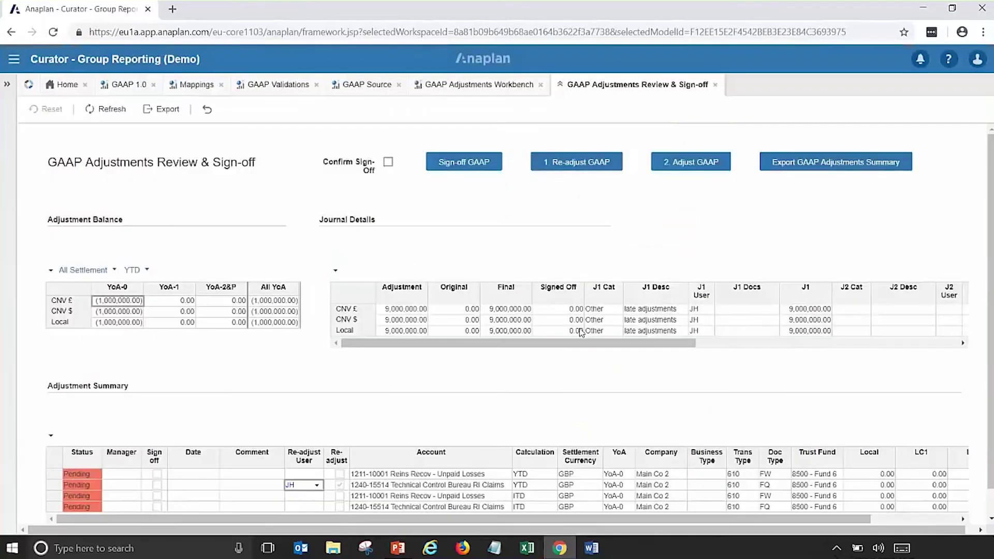
click(682, 163)
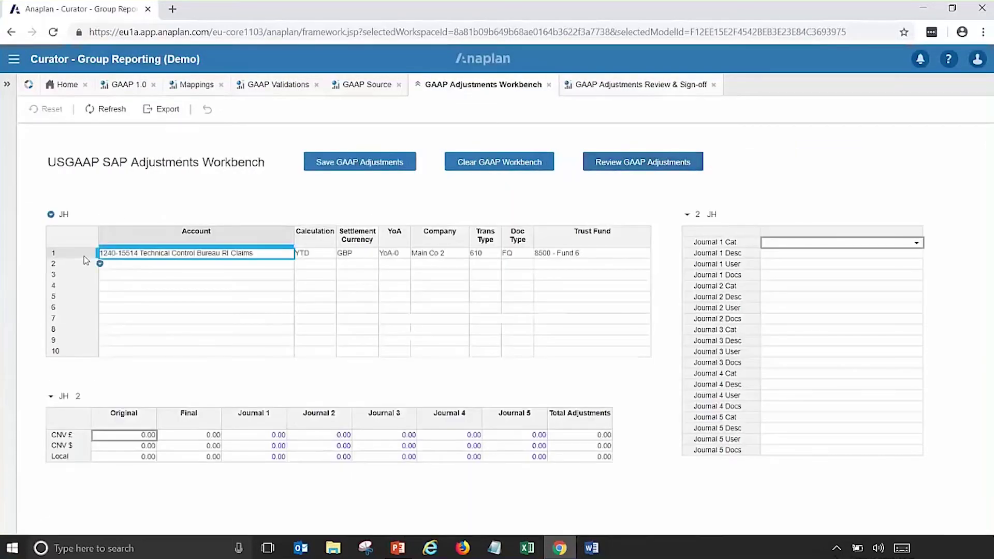
Step: Set Journal 1 of the Technical Control Bureau RI Claims line to 10,000,000 in CNV £, CNV $ and Local
click(61, 253)
click(241, 437)
text(10,000,)
text(00000)
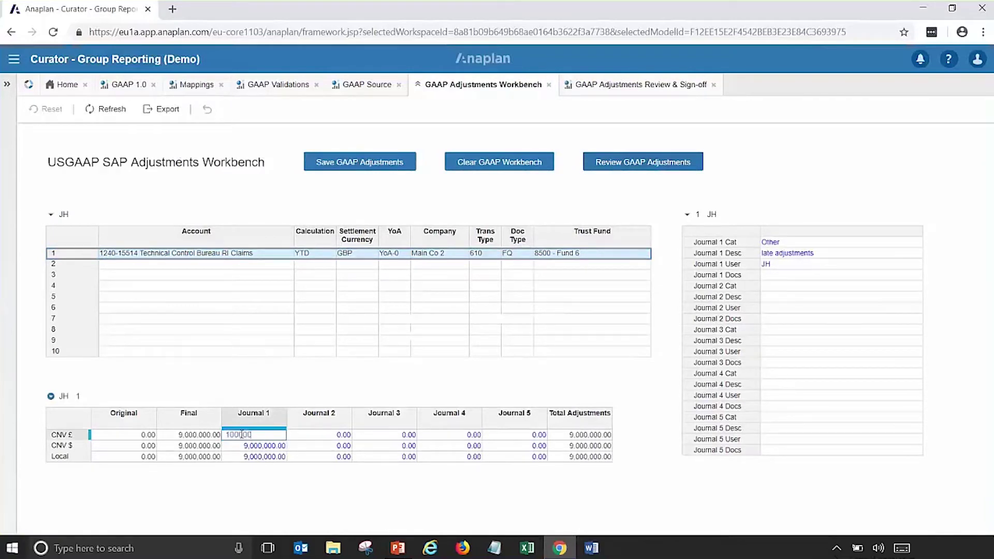
key(Return)
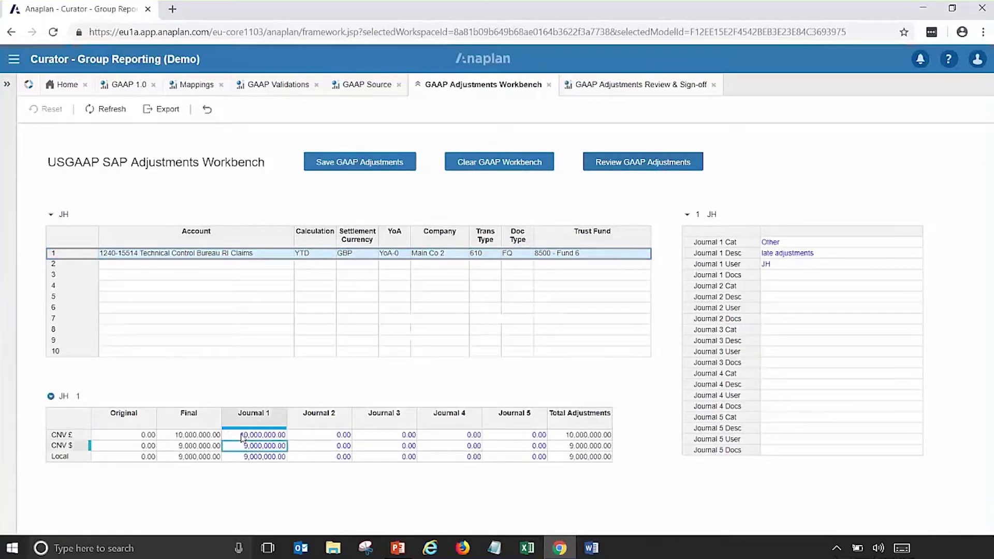
key(ctrl+c)
click(241, 437)
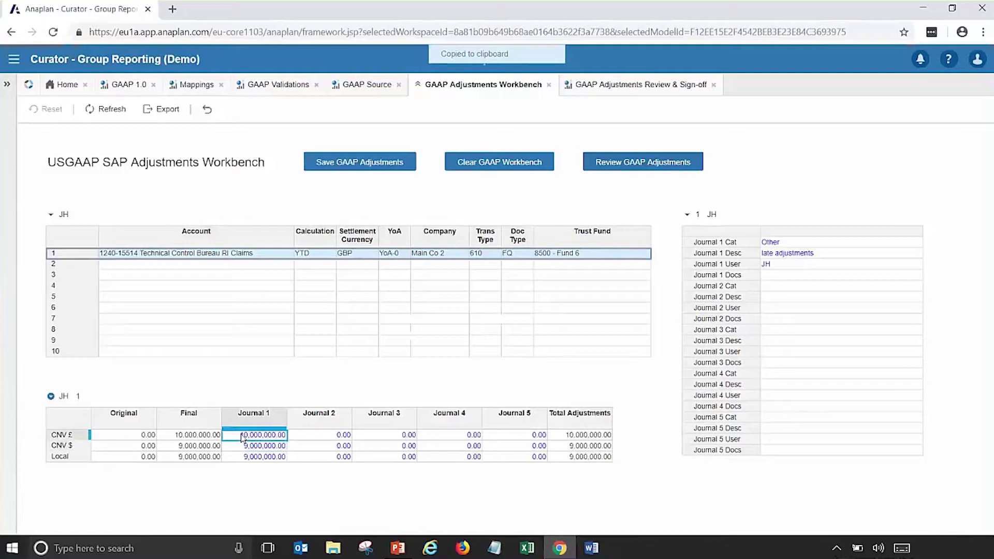
key(ctrl+c)
key(shift+Down)
key(shift+Down)
key(ctrl+v)
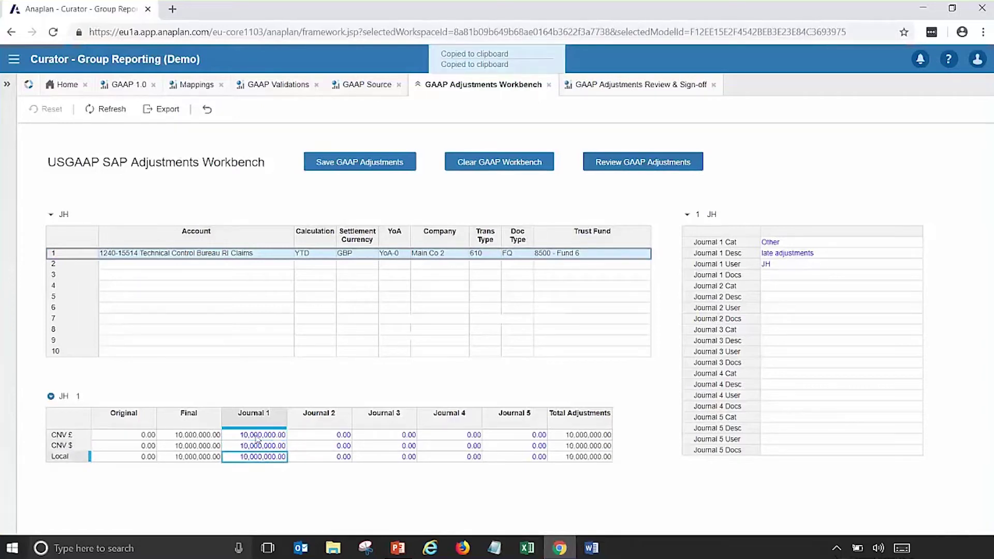
Step: Save the revised GAAP adjustment and return to the adjustments review and sign-off page
click(350, 164)
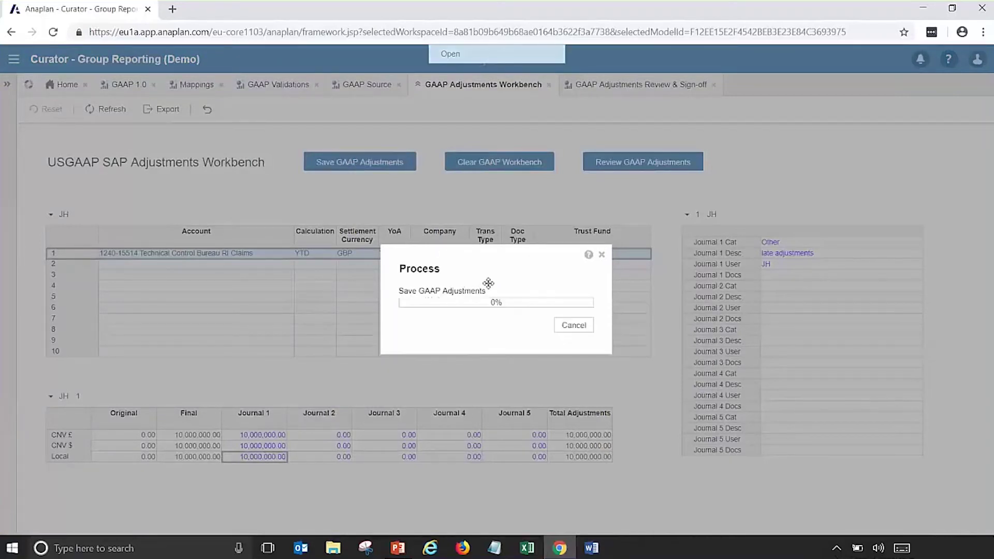
click(591, 329)
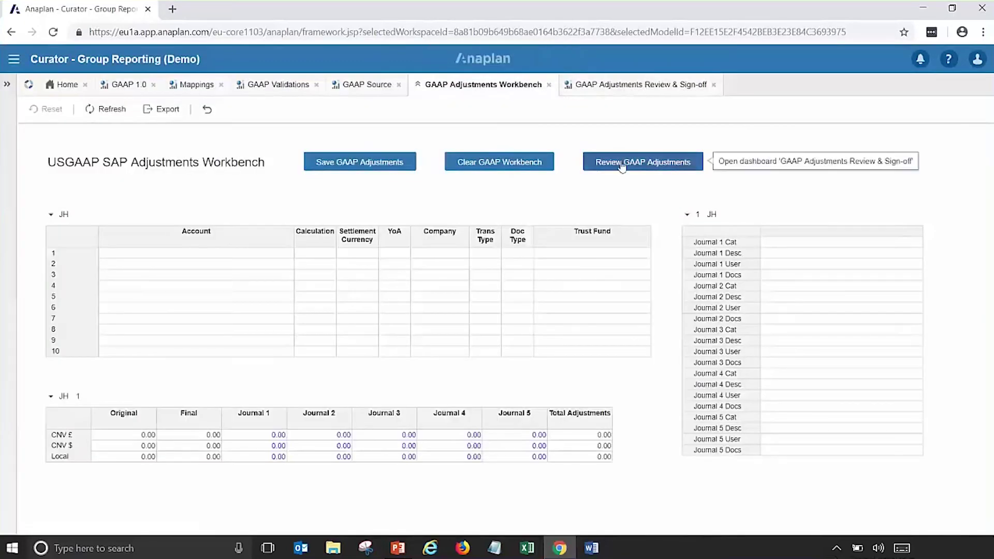
click(662, 163)
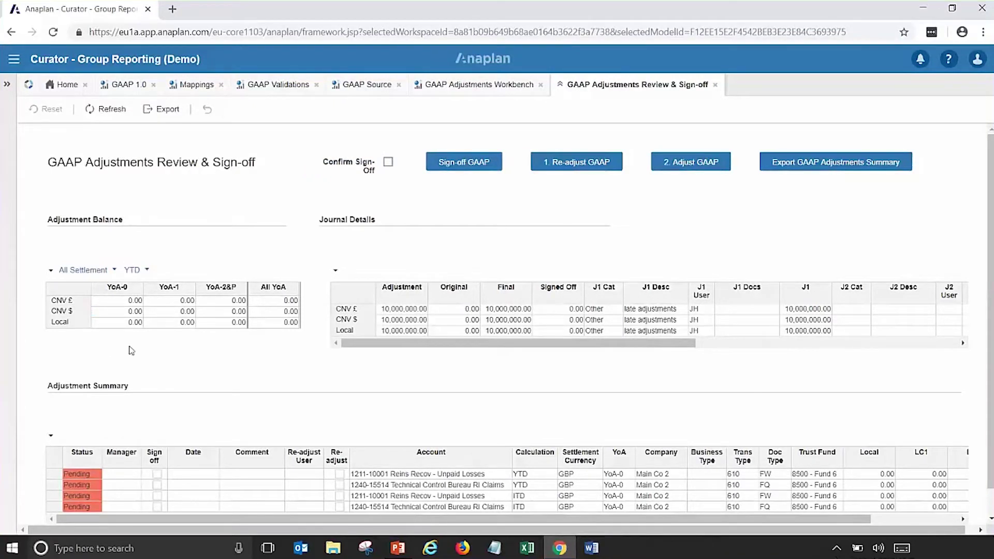
Step: Recheck the GAAP validations, close that page and go back to the adjustments review
click(275, 89)
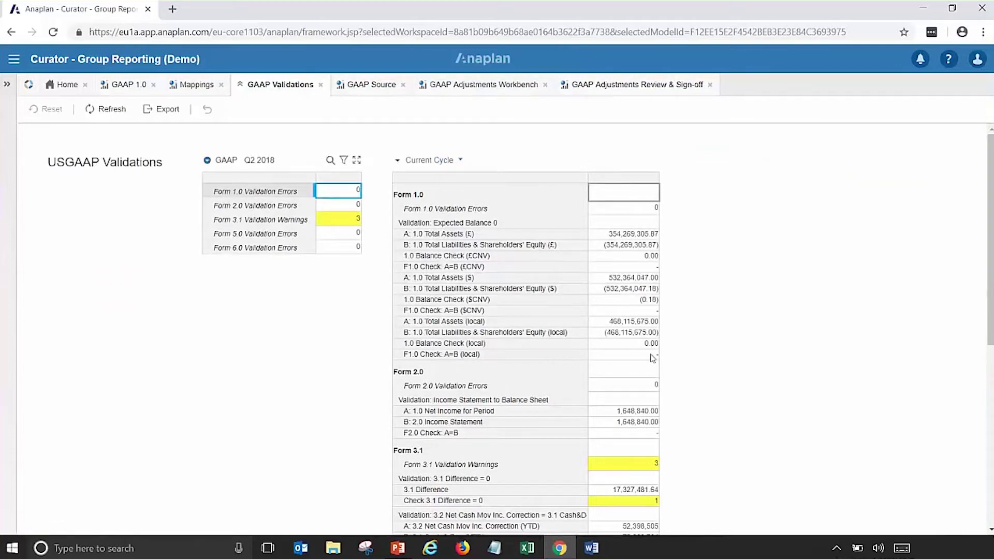
click(320, 85)
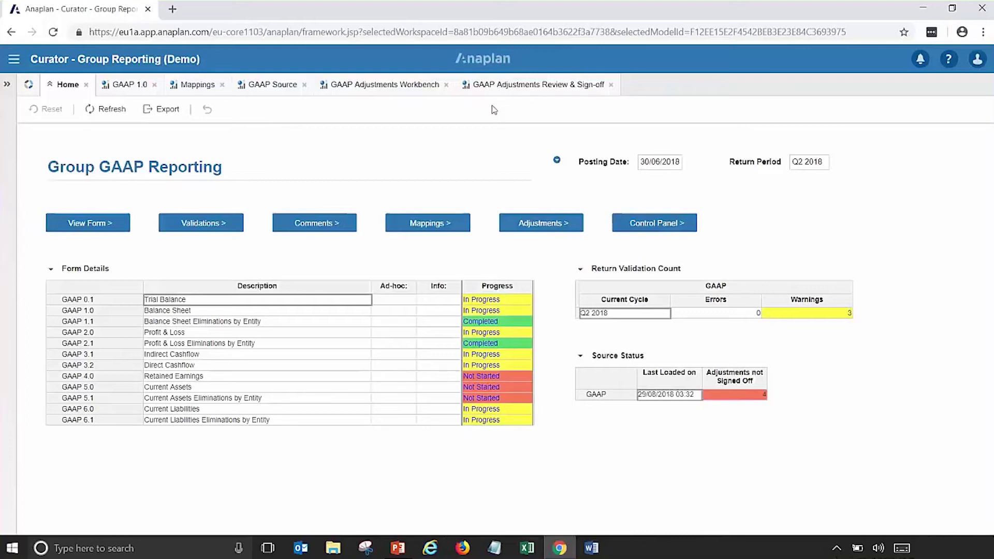
click(500, 88)
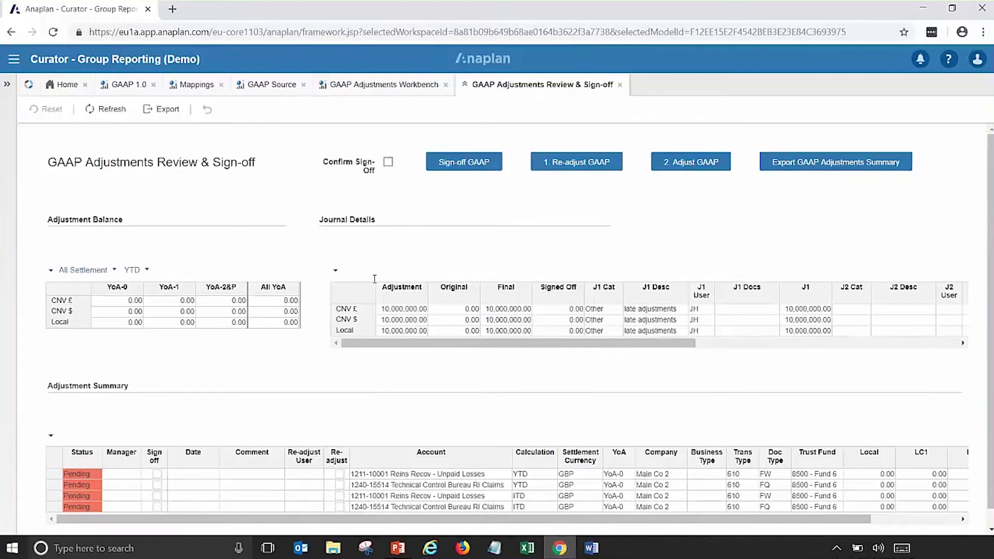
Step: Assign JH as sign-off manager for all four pending lines in the adjustment summary
click(131, 478)
click(134, 474)
click(125, 493)
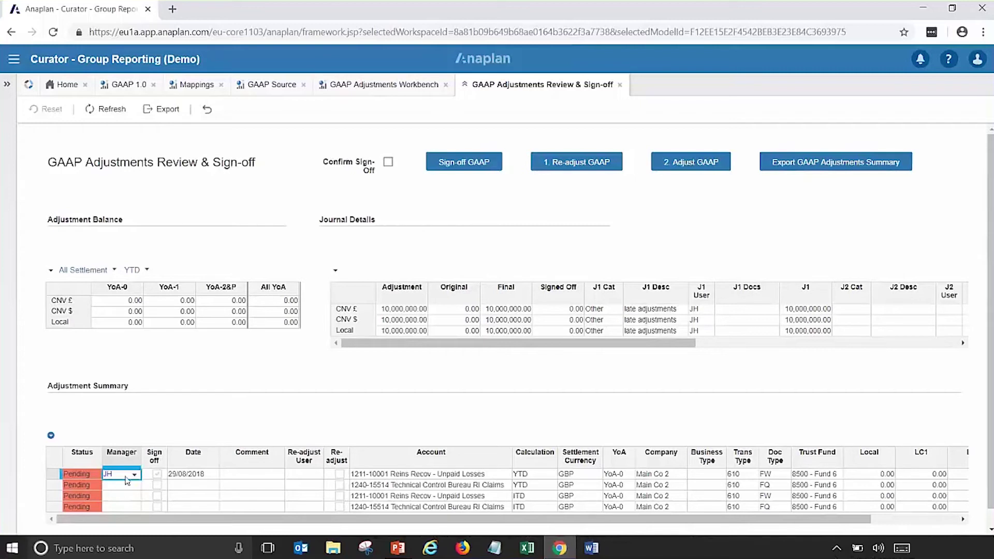
key(ctrl+c)
key(Down)
key(shift+Down)
key(shift+Down)
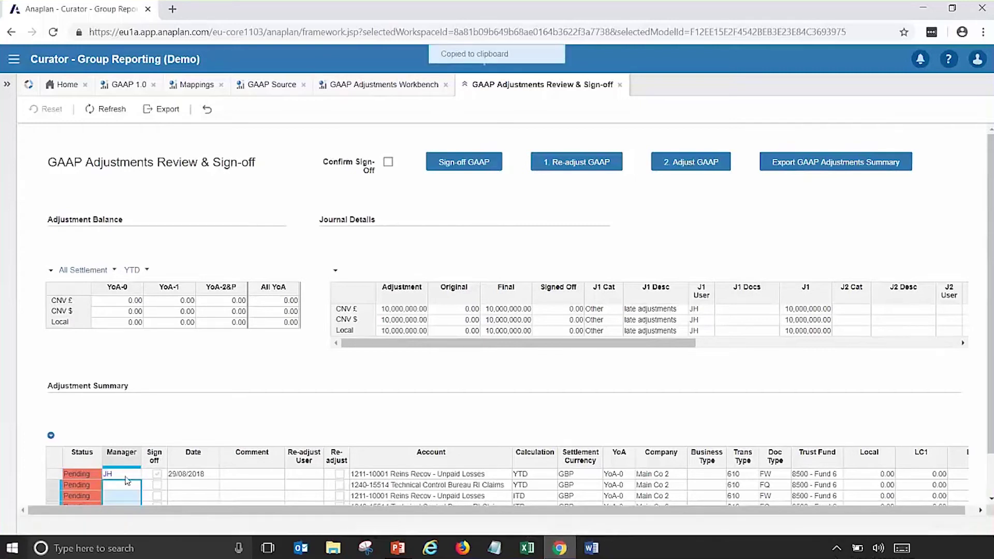
key(ctrl+v)
Step: Enter the comment "all ok" for all four lines in the adjustment summary
click(263, 455)
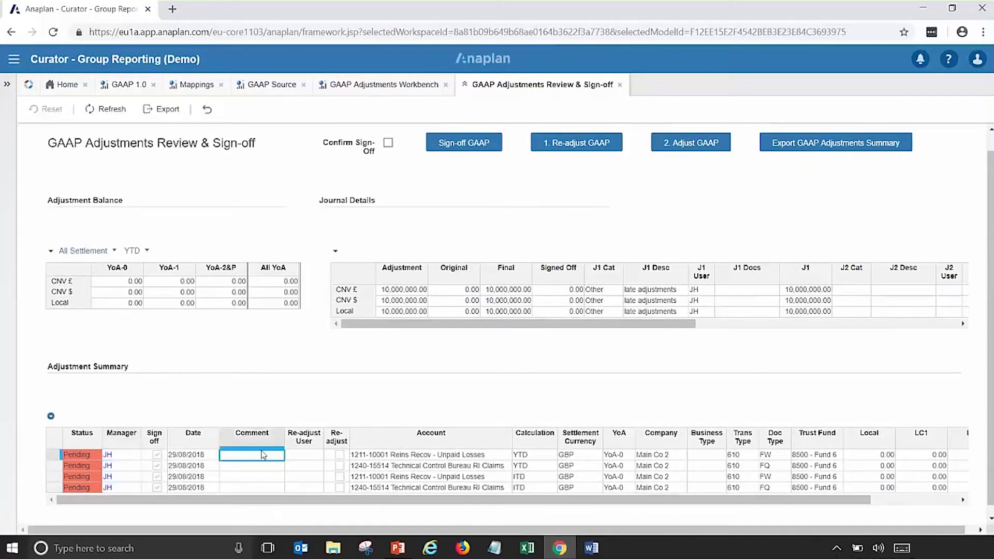
text(all ok)
key(Return)
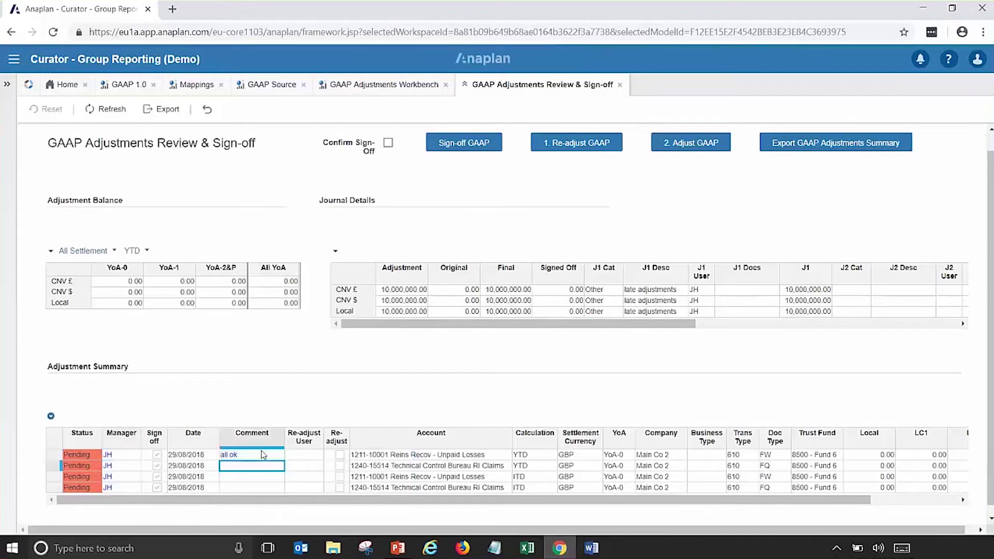
click(263, 455)
key(ctrl+c)
key(Down)
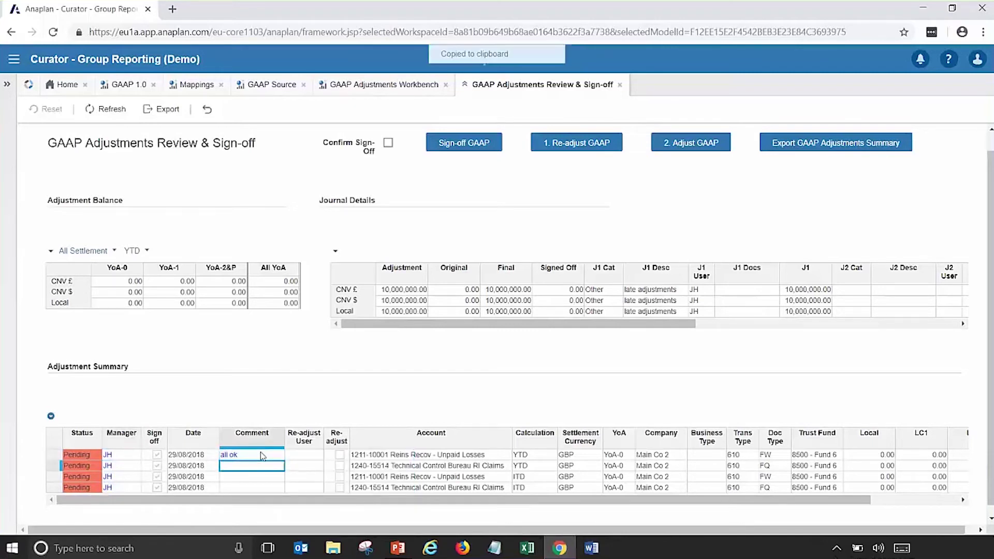
key(shift+Down)
key(shift+Down)
key(ctrl+v)
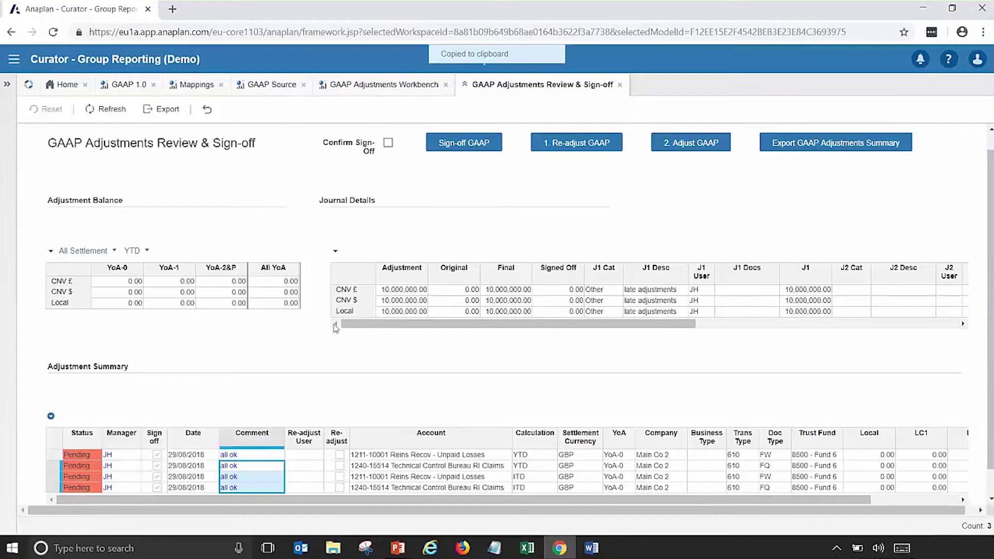
Step: Confirm the sign-off and run the GAAP sign-off process for the pending adjustments
click(388, 143)
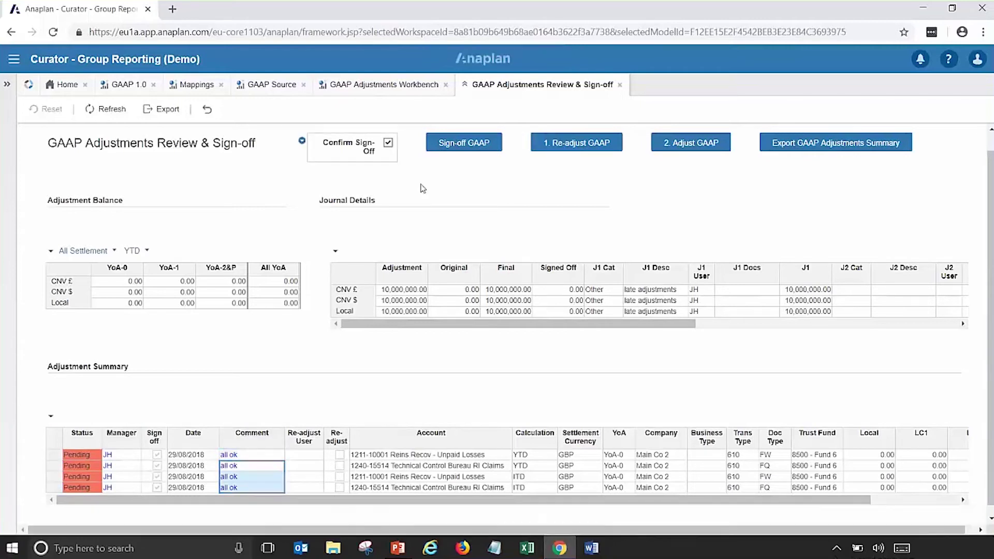
click(463, 144)
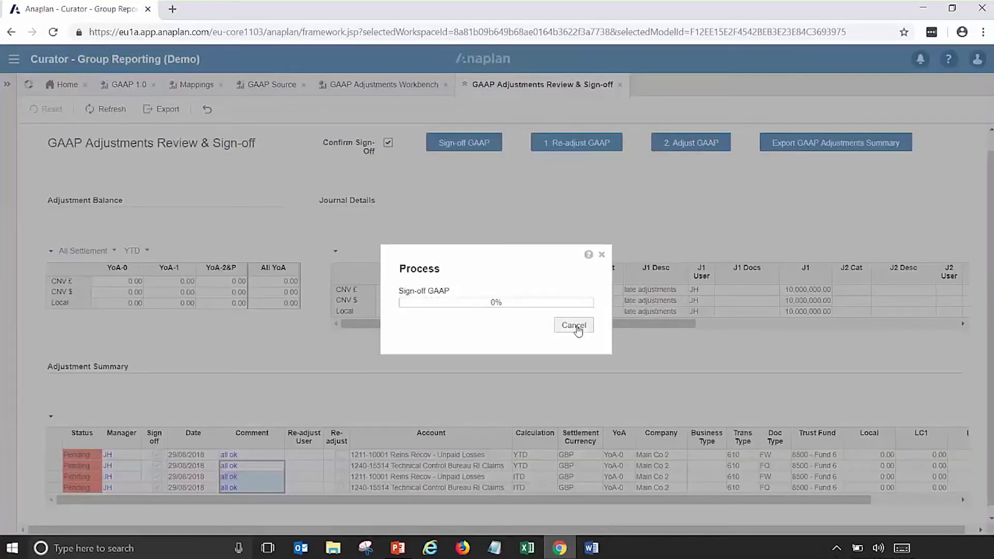
click(572, 329)
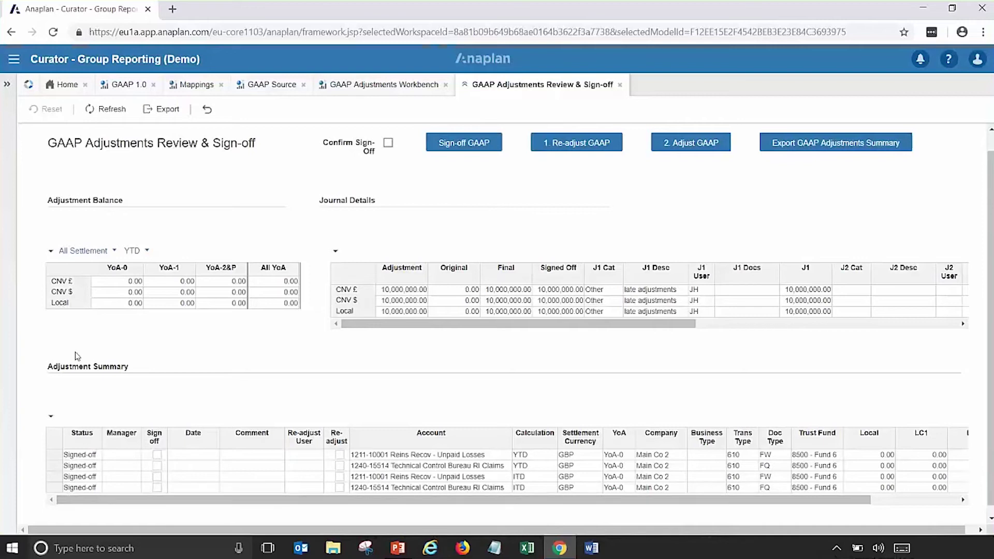
Step: Go to the Control Panel from the Home page and enable the Confirm Rollover option
click(64, 86)
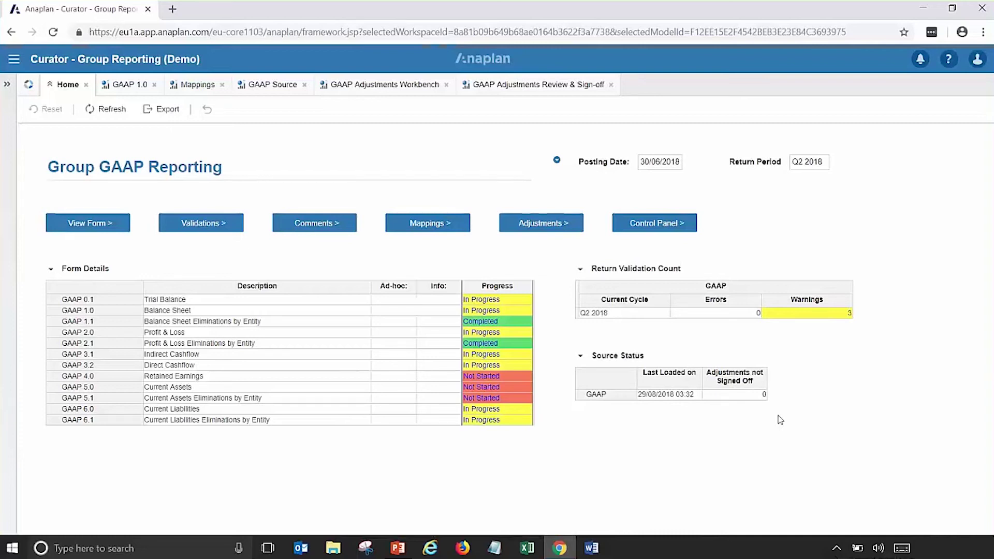
click(650, 228)
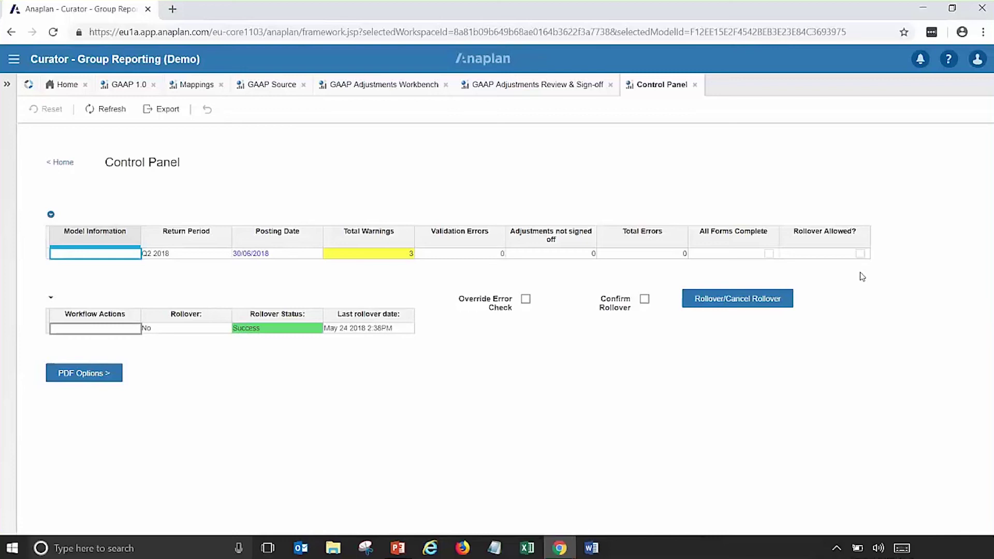
click(644, 300)
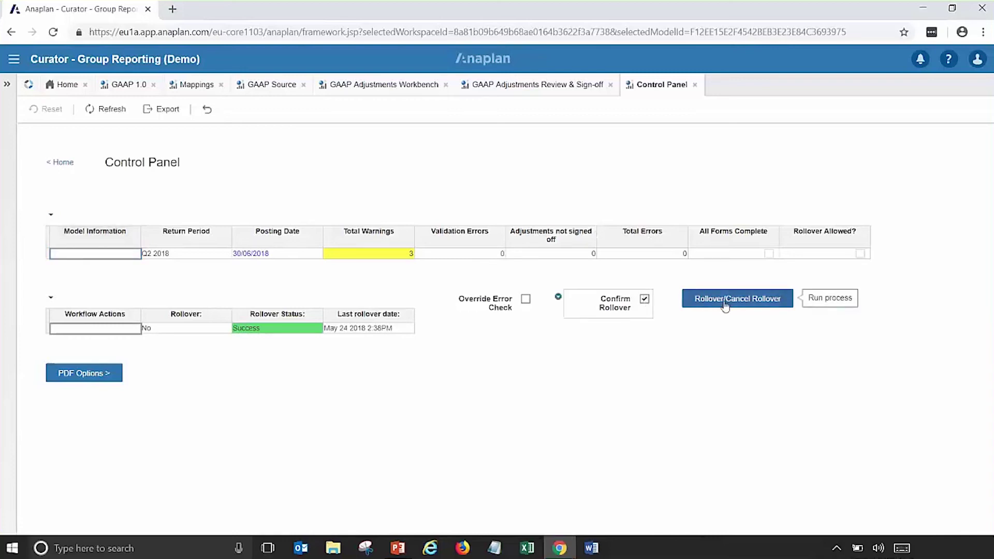